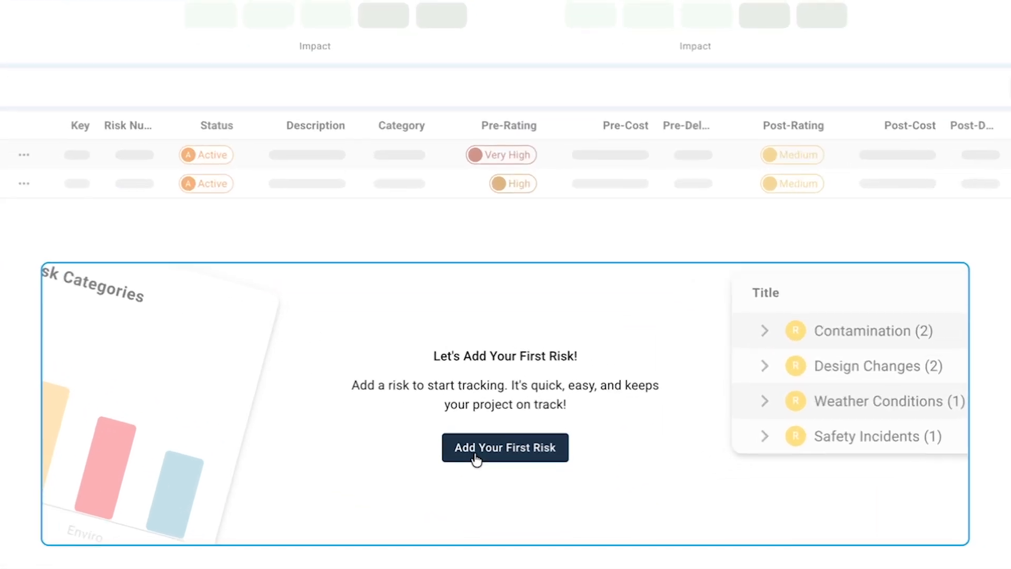
- Start the project's first risk and title it "Latent Conditions"
click(524, 489)
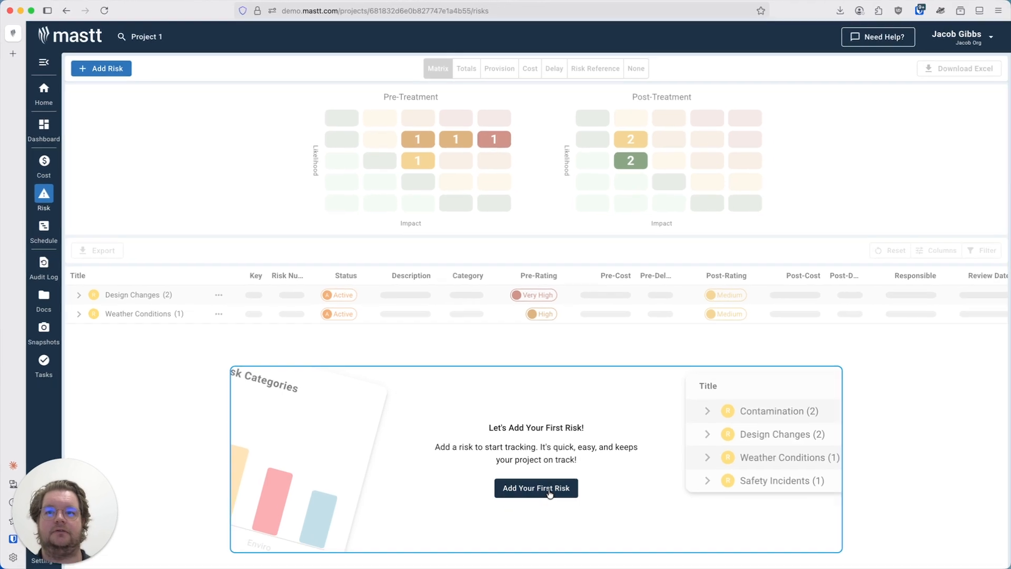
click(550, 493)
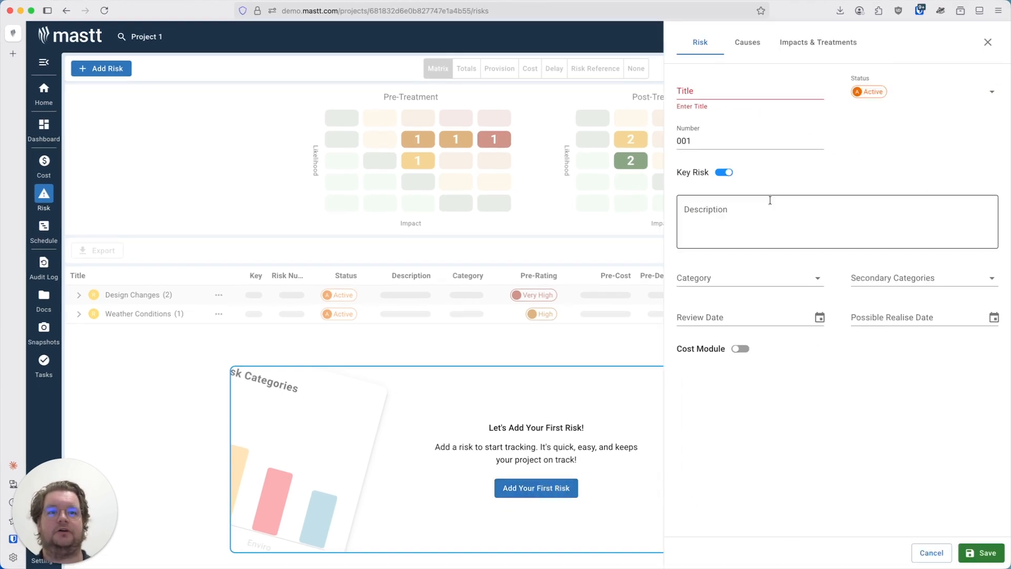
click(733, 98)
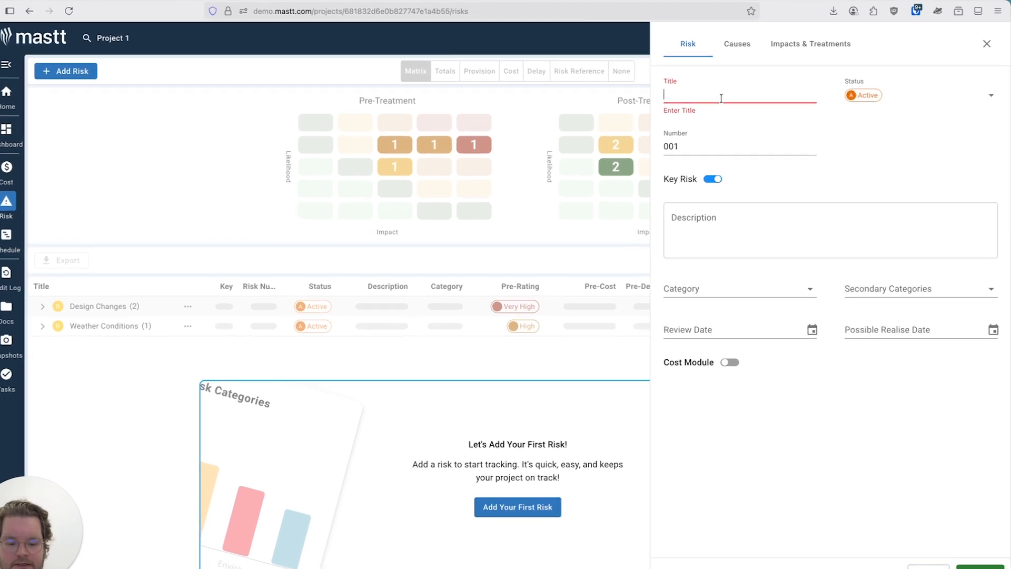
text(Laten)
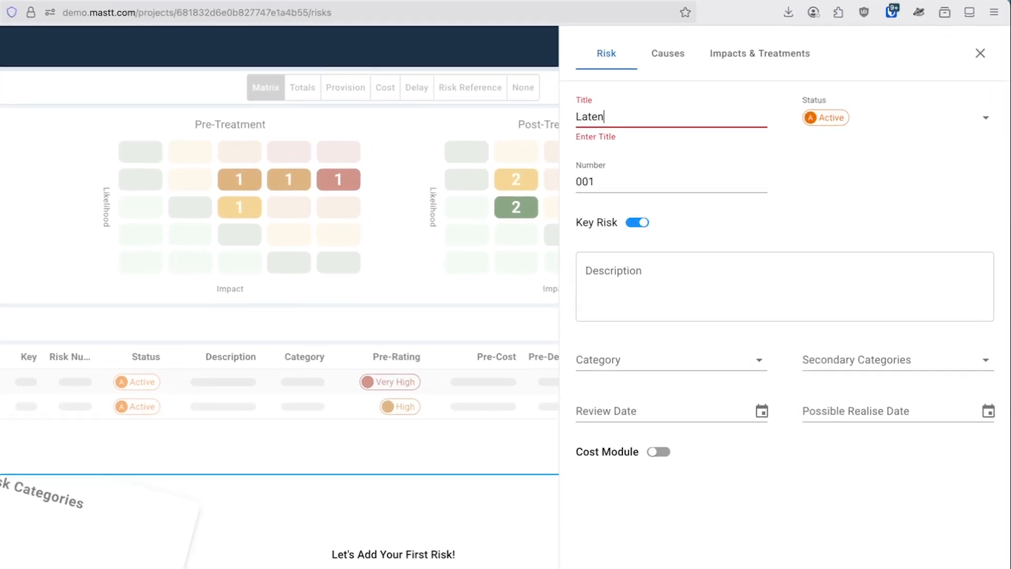
text(t Conditions)
click(703, 177)
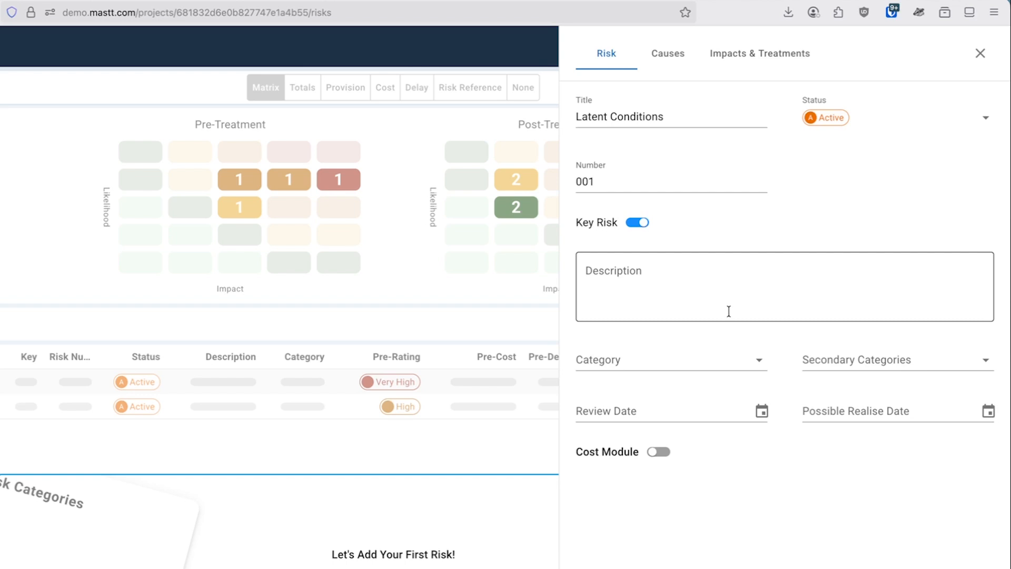
- Examine the risk's category, secondary category, review date and status choices without changing them
click(700, 363)
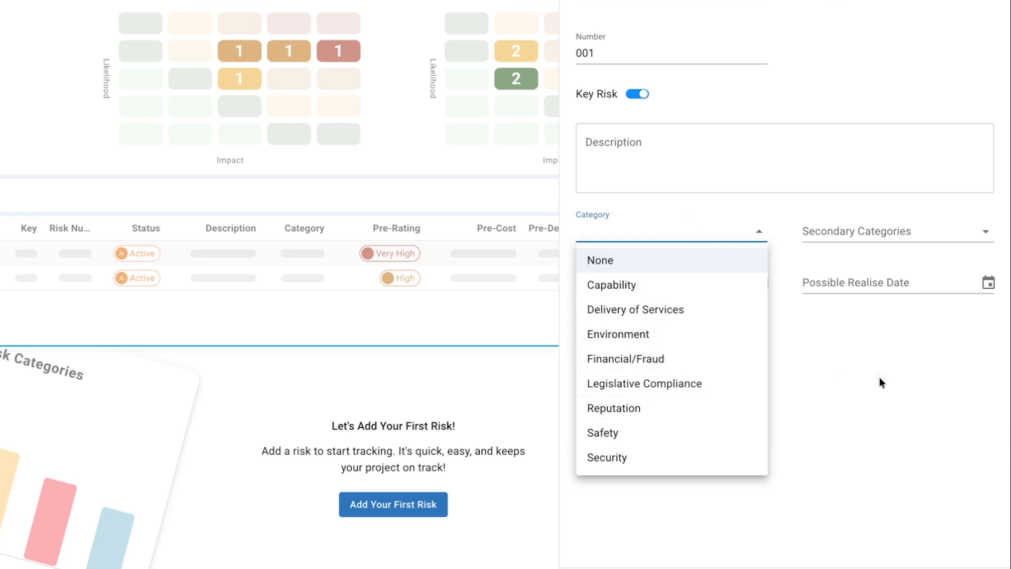
click(880, 232)
click(884, 231)
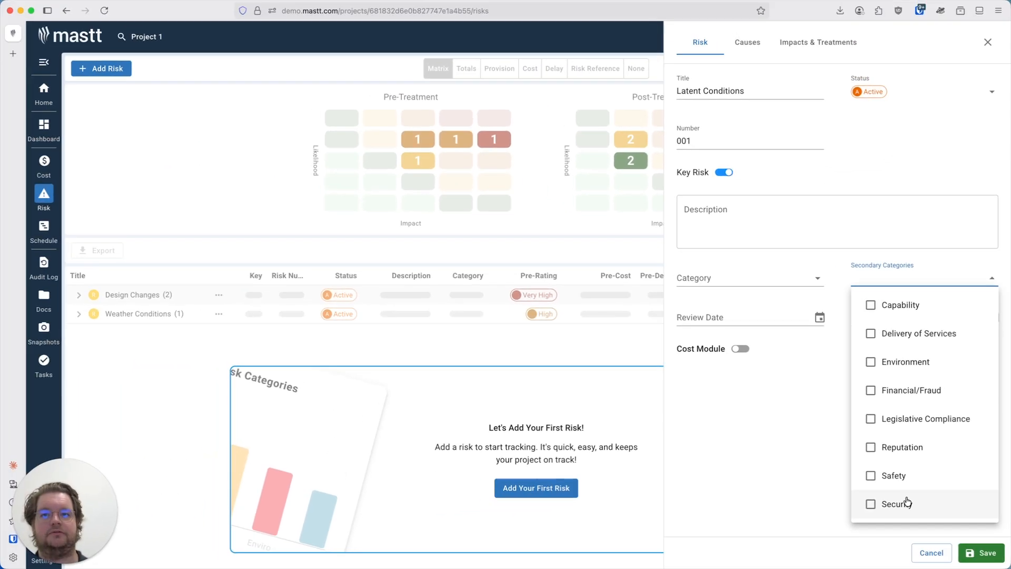
click(751, 282)
click(753, 280)
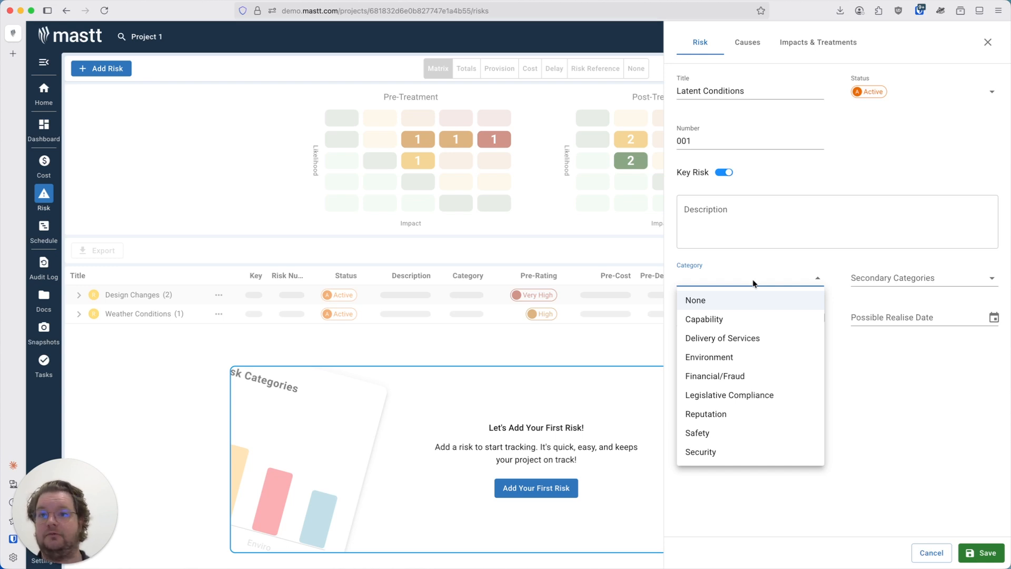
click(907, 410)
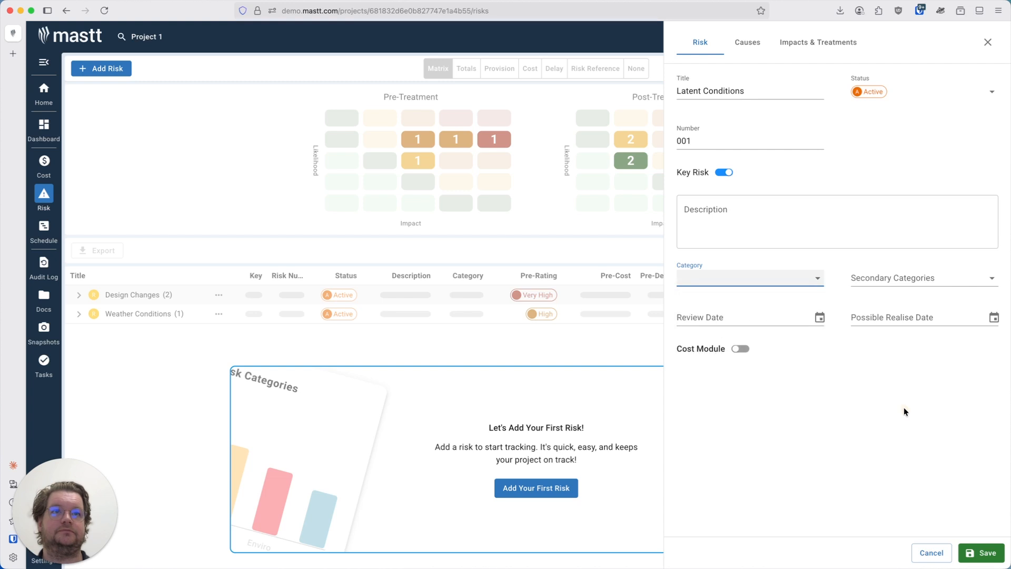
click(753, 319)
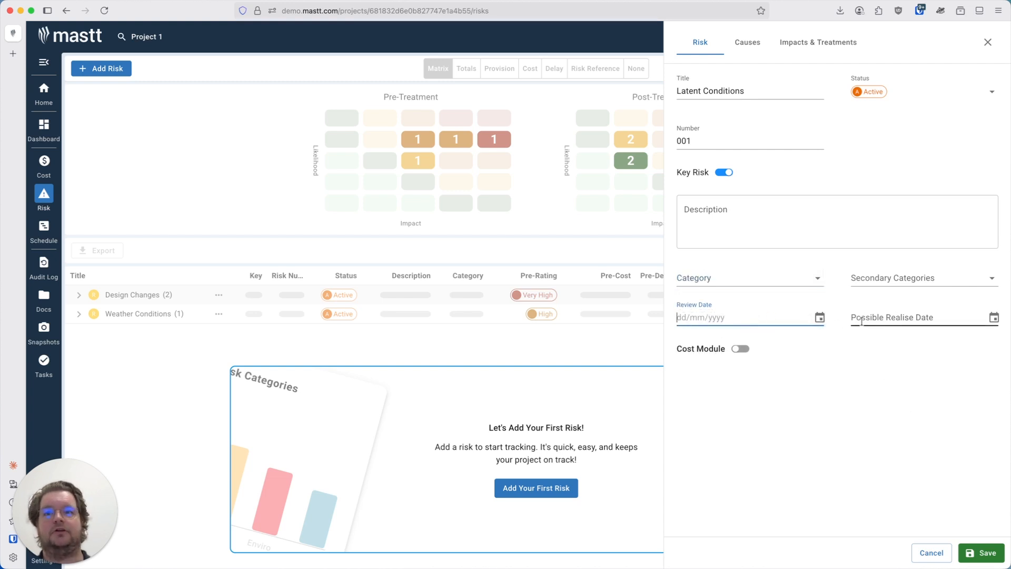
click(819, 320)
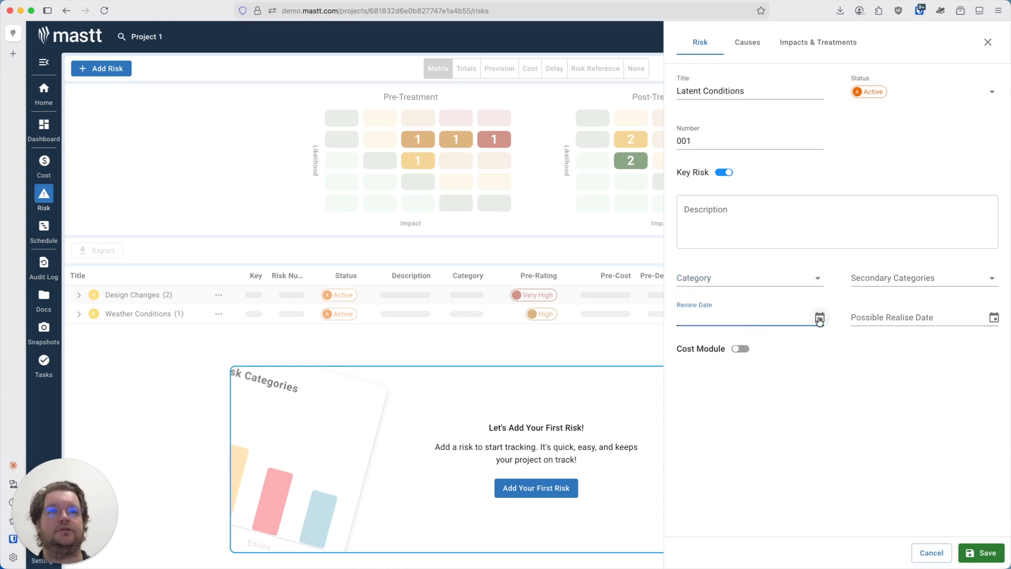
click(951, 374)
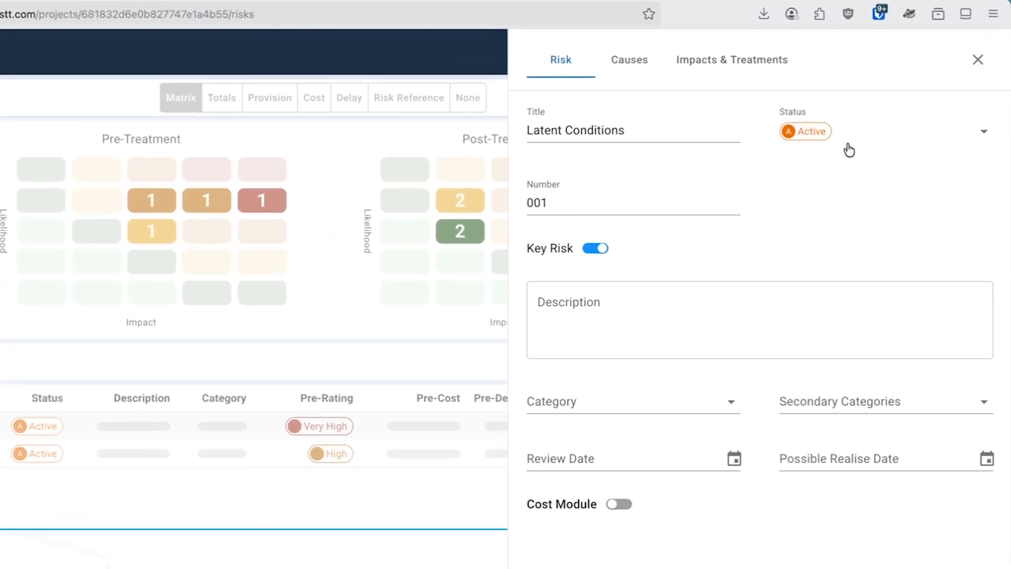
click(846, 132)
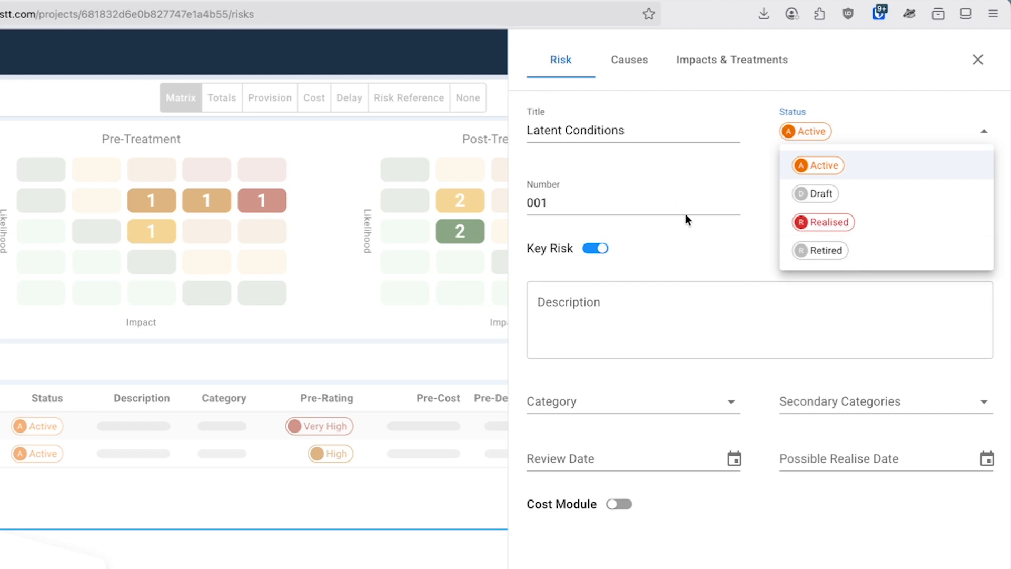
click(710, 235)
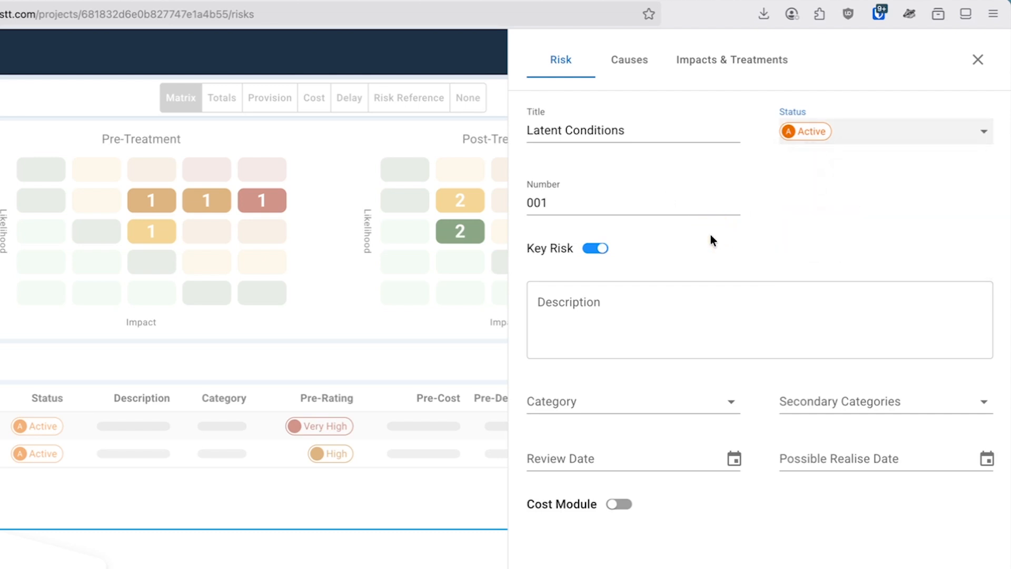
- Add a blank cause to the Latent Conditions risk and delete it again
click(635, 68)
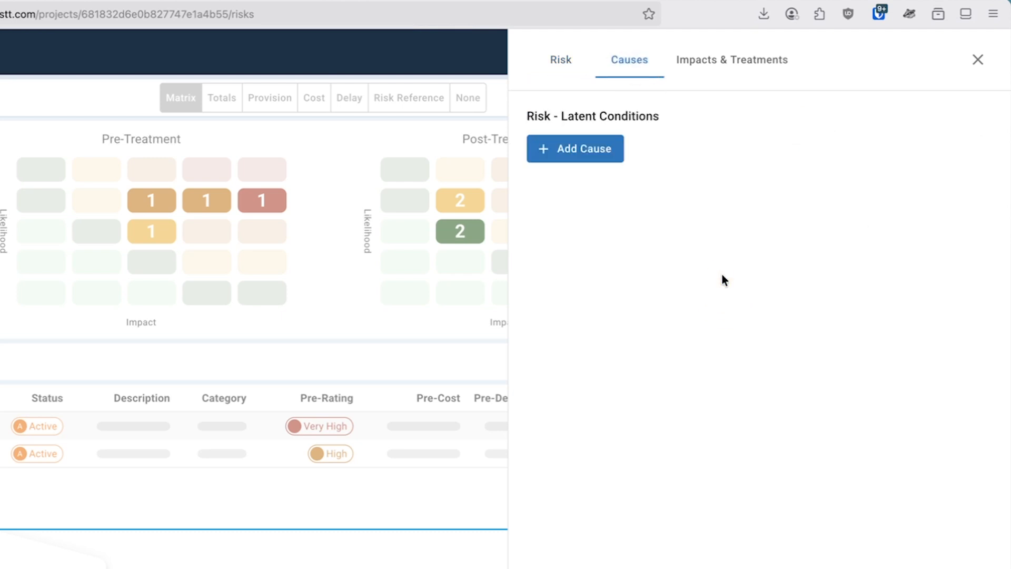
click(585, 154)
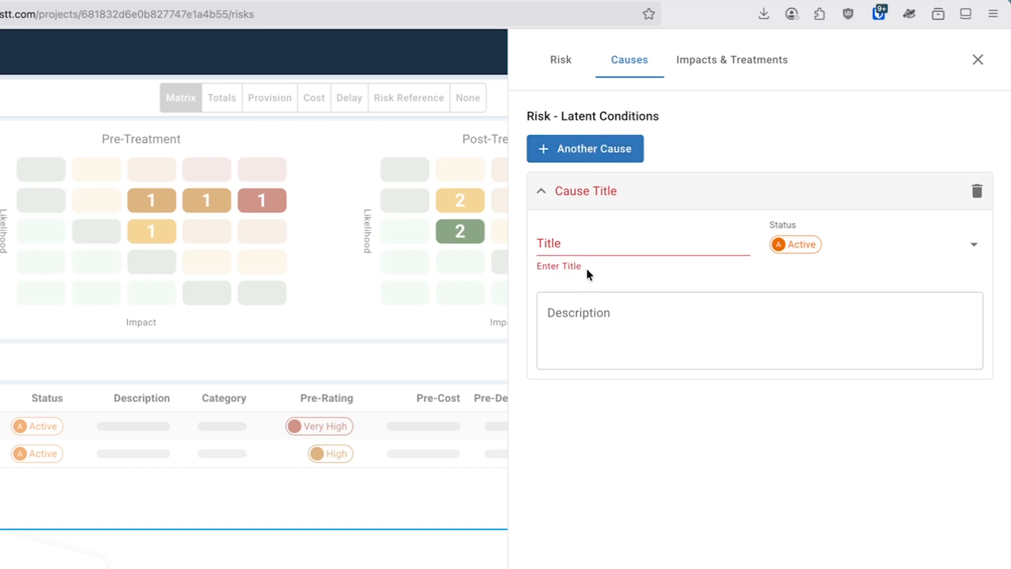
click(592, 254)
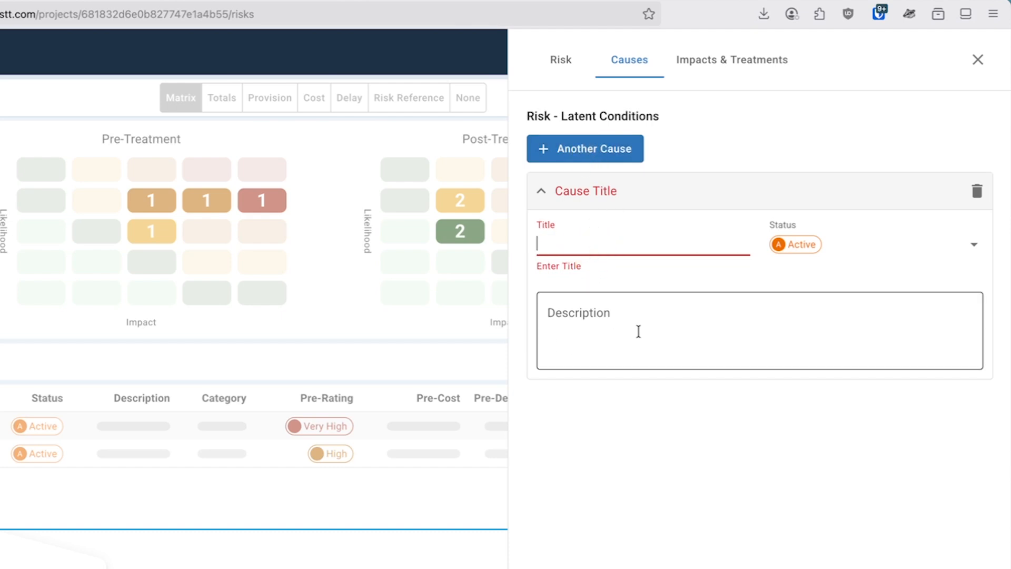
click(873, 250)
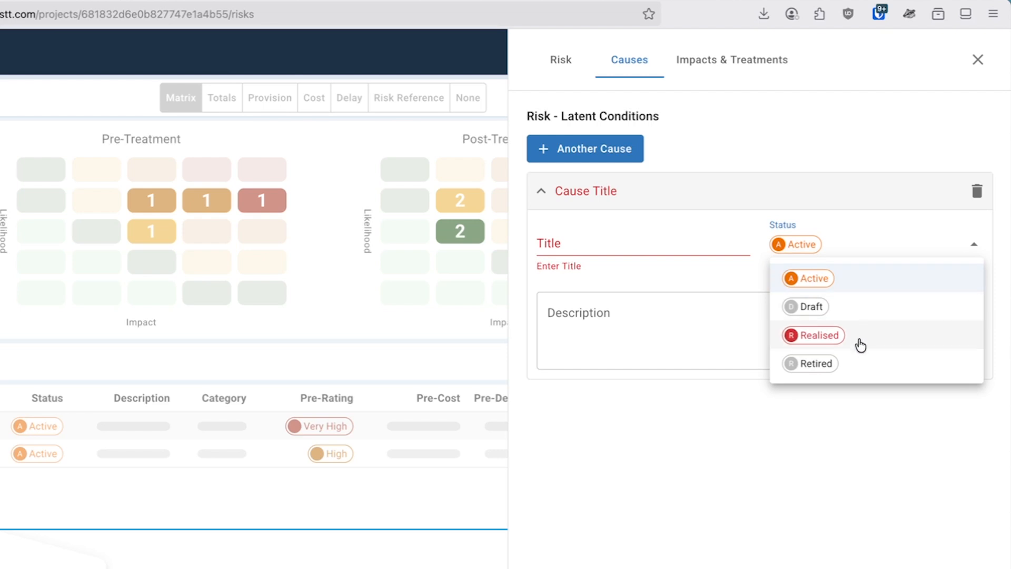
click(854, 462)
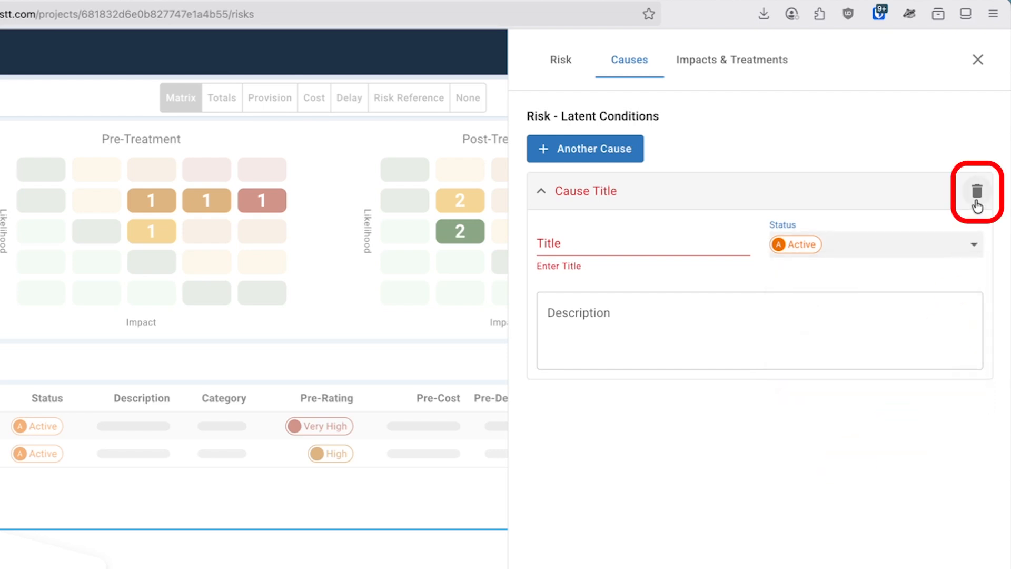
click(978, 192)
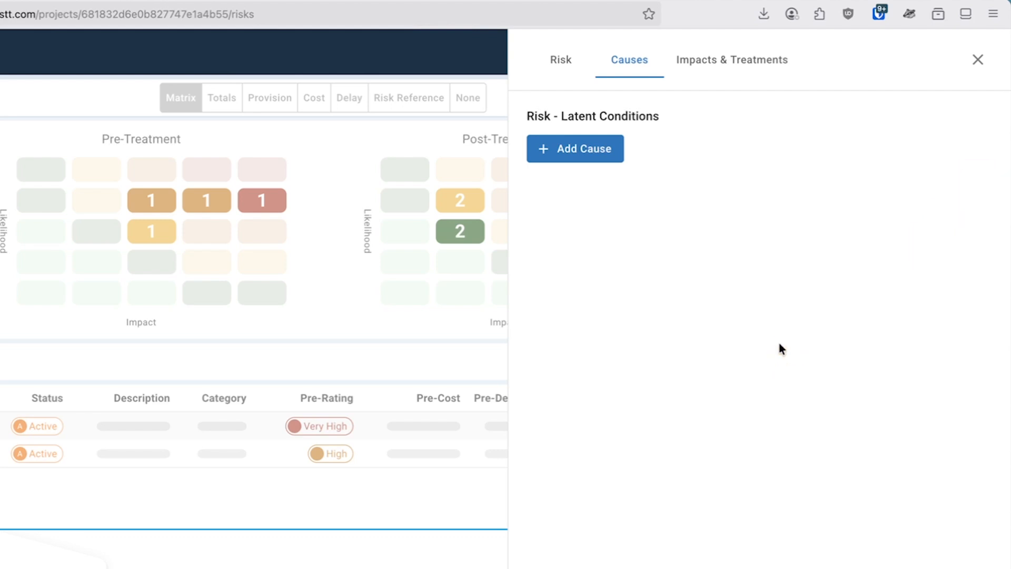
- Add an impact titled "Delays" to the Latent Conditions risk and check its status options
click(757, 67)
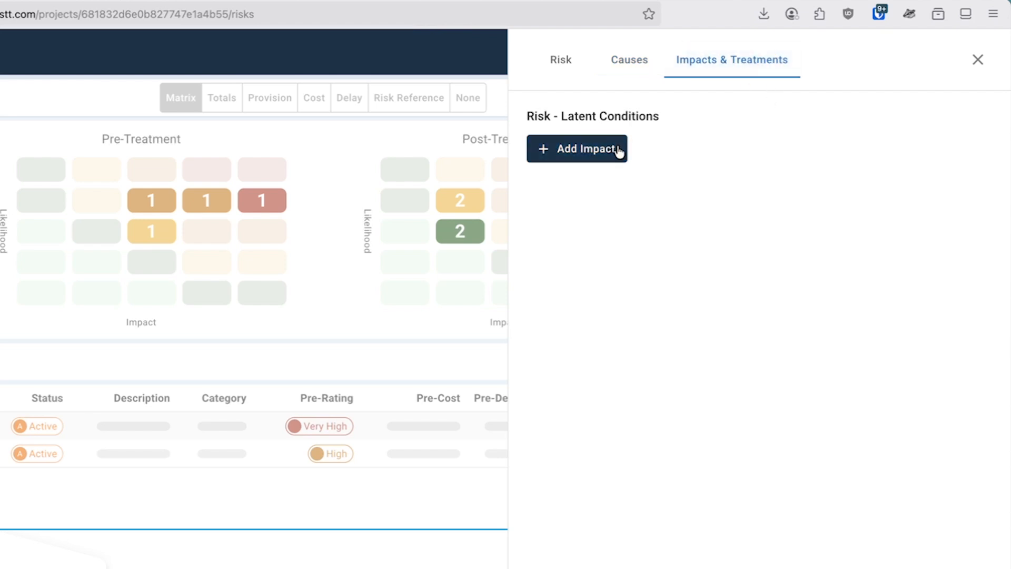
click(564, 153)
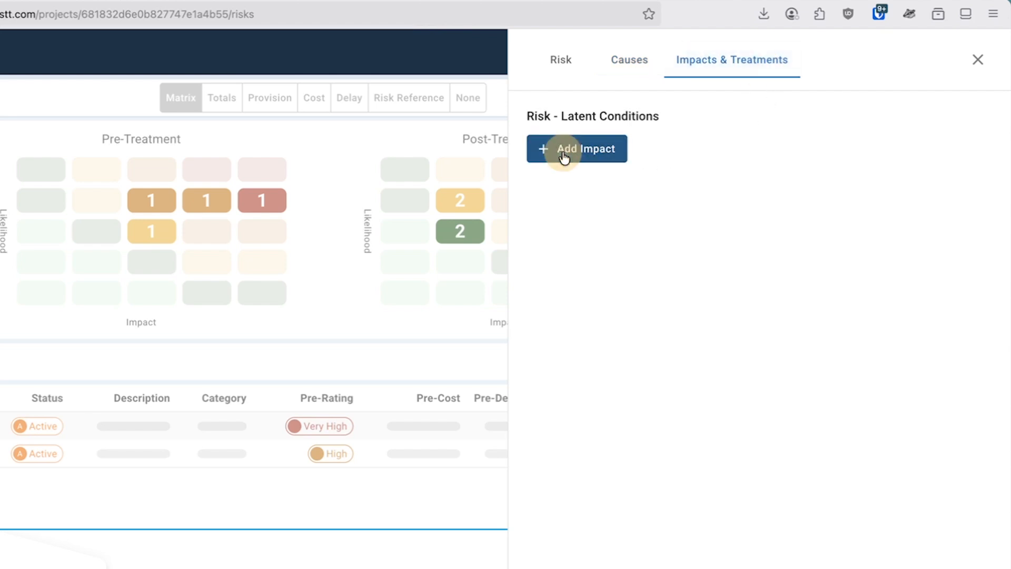
text(D)
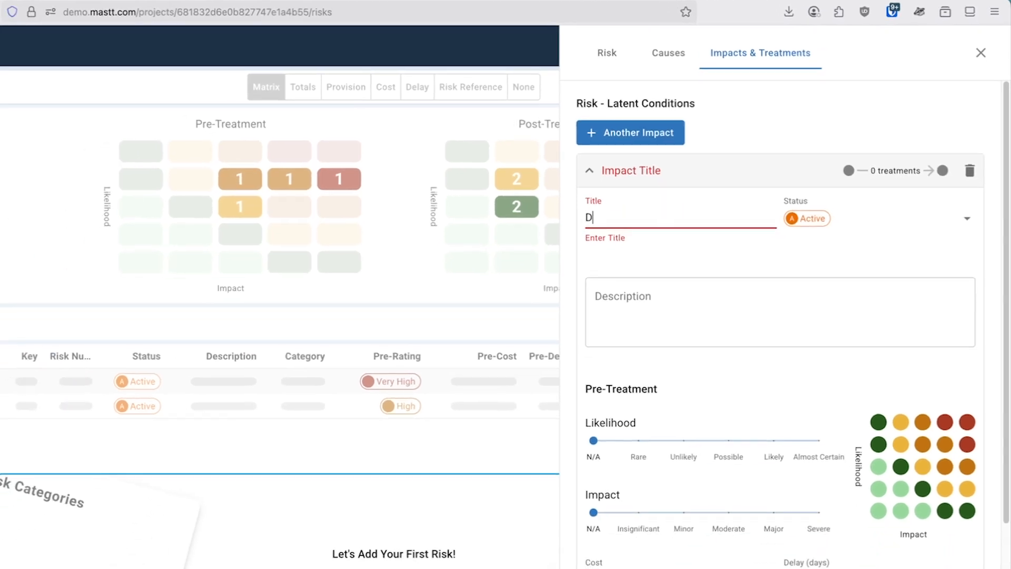
text(elays)
click(751, 265)
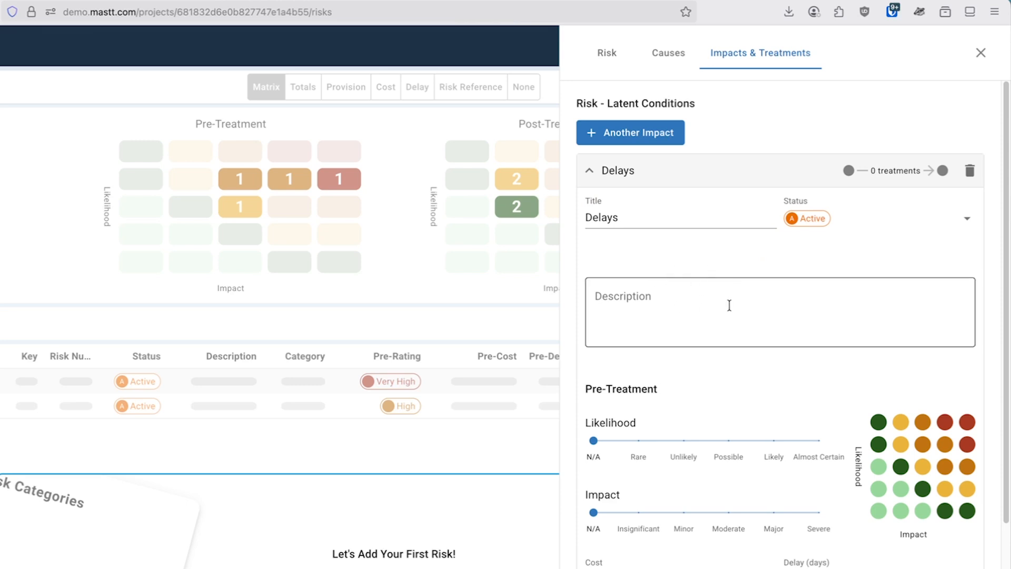
click(750, 327)
click(890, 230)
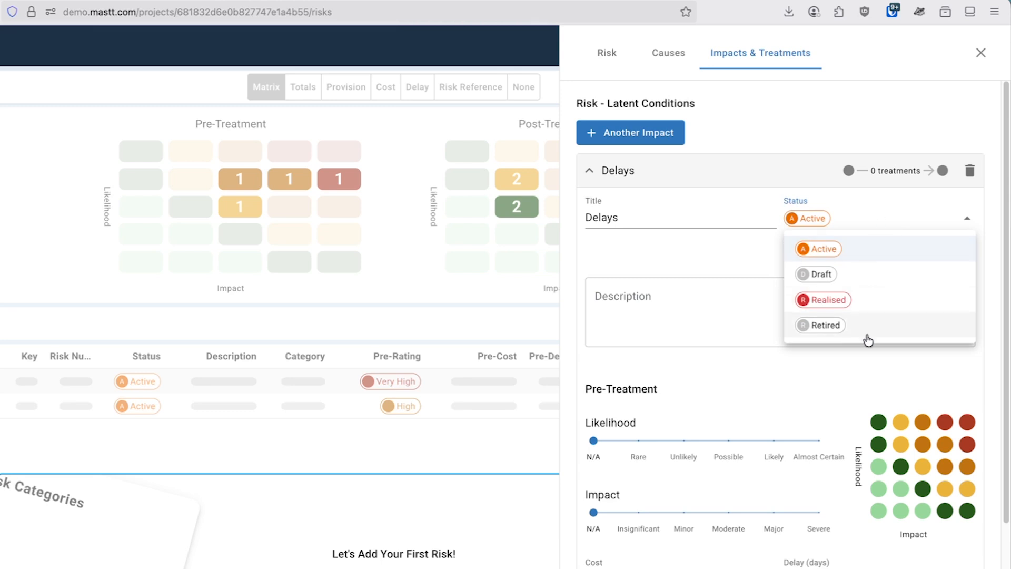
click(681, 254)
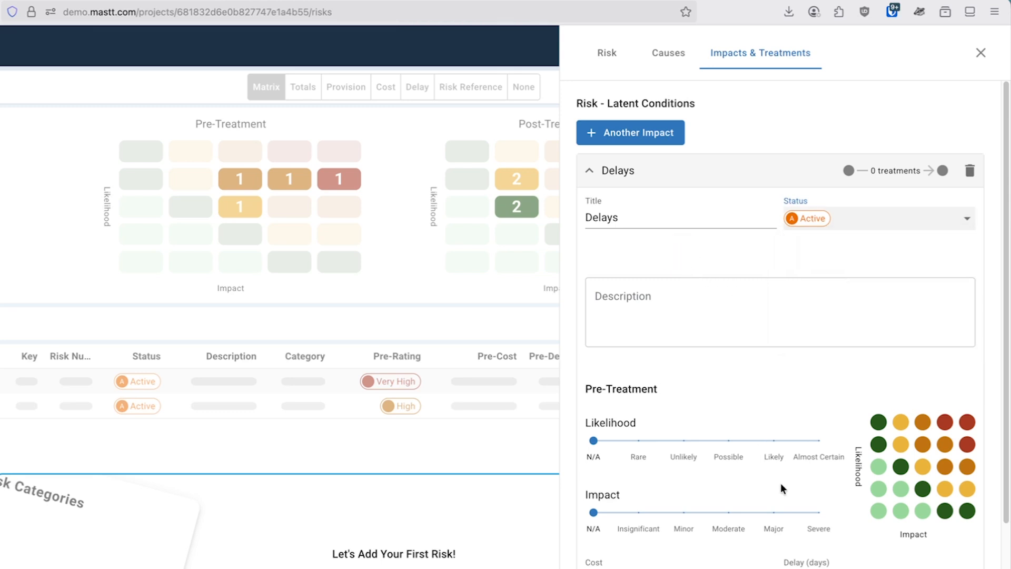
- Rate the Delays impact before treatment with likelihood Possible and impact Moderate
scroll(780, 482, down, 3)
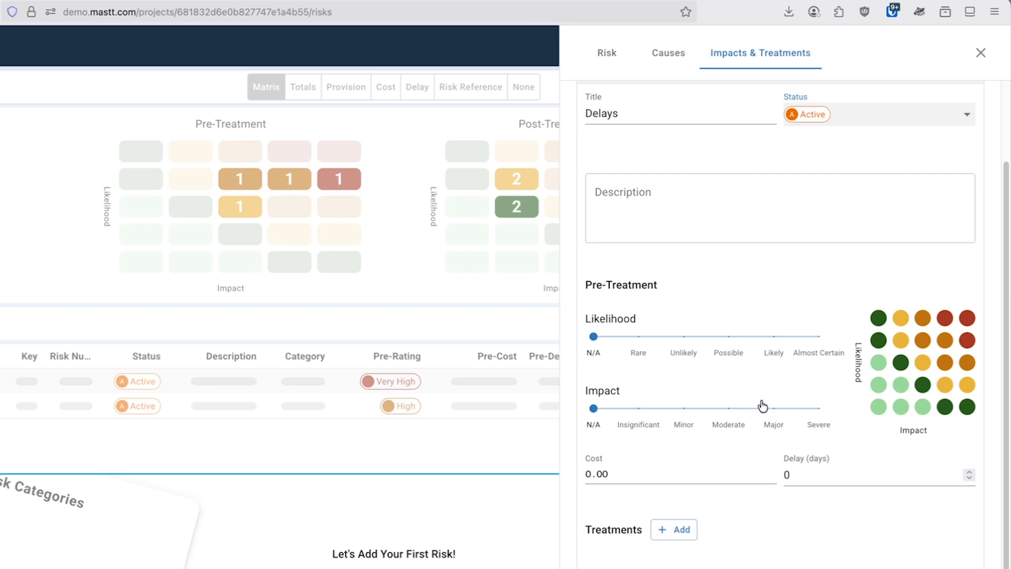
click(732, 342)
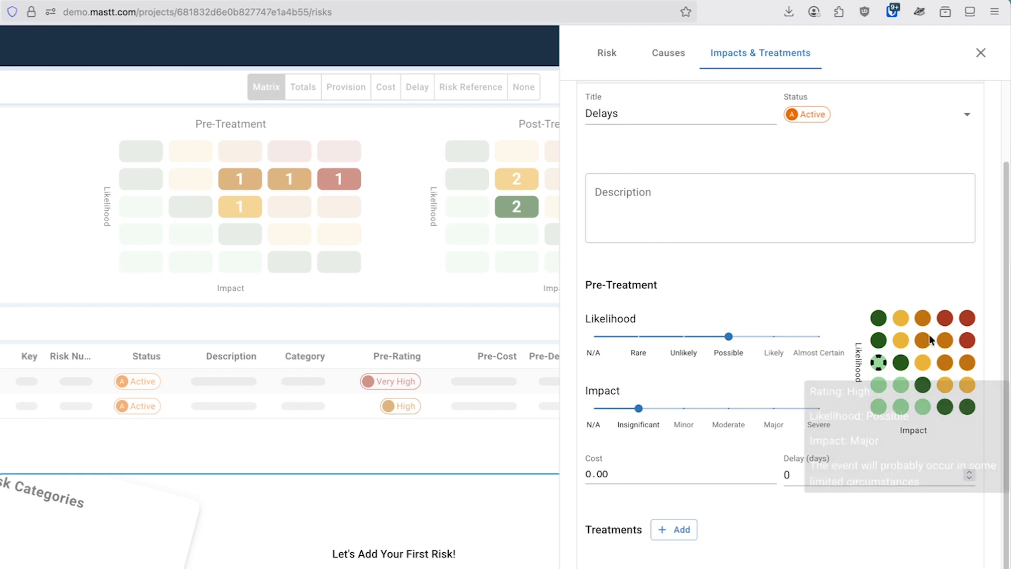
mouse_move(921, 363)
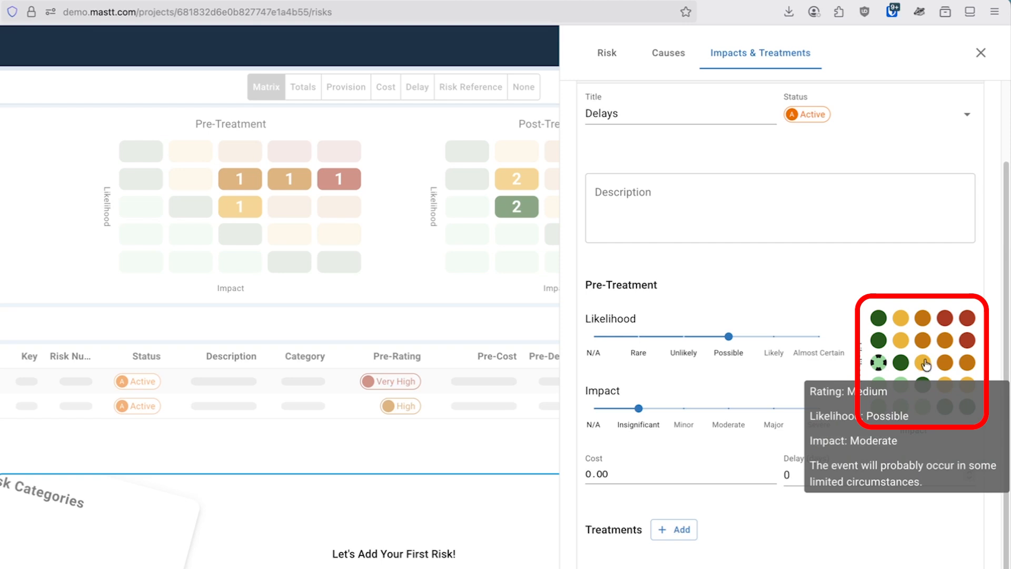
click(920, 363)
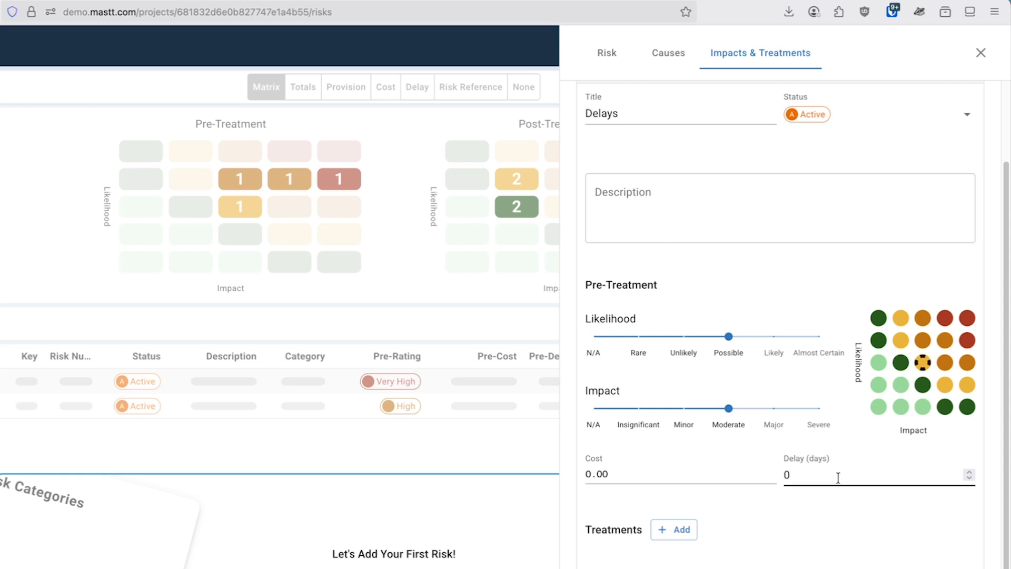
- Set the Delays impact's pre-treatment delay to 10 days and its cost to 100,000
click(818, 478)
key(BackSpace)
text(10)
click(744, 469)
text(100000)
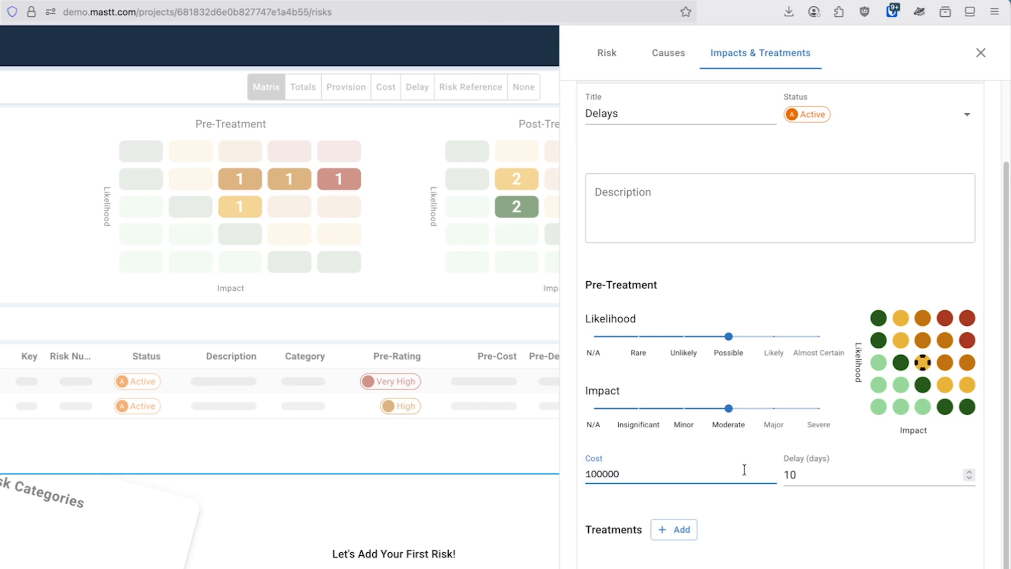
click(775, 529)
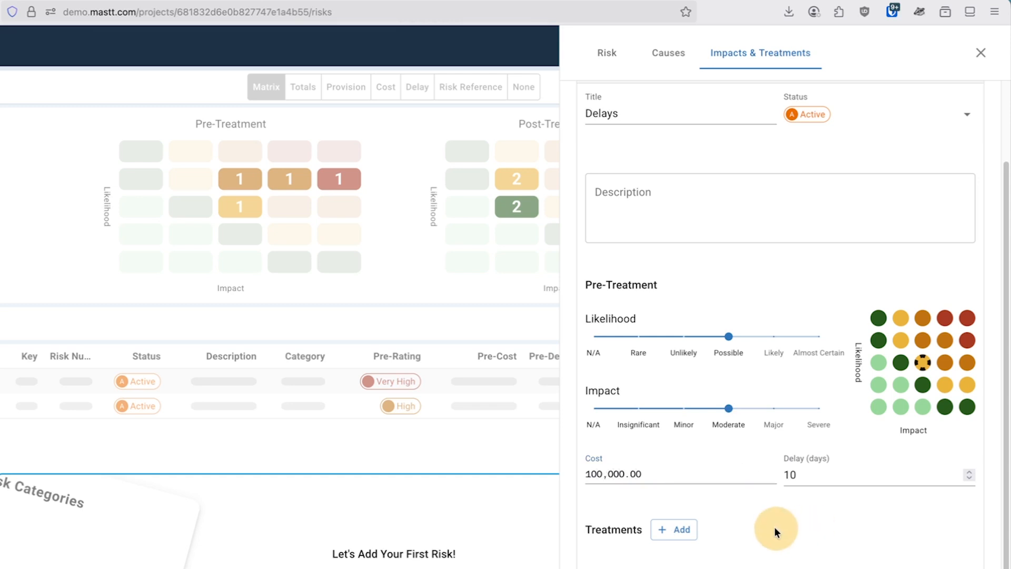
- Add a blank treatment to the Delays impact, look at its status options, and delete it again
click(681, 529)
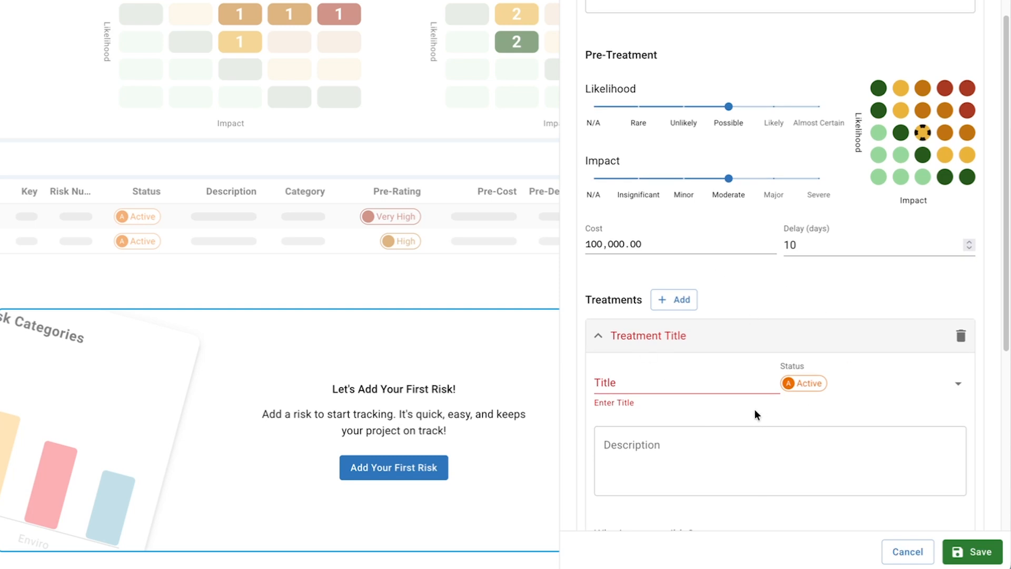
scroll(755, 410, down, 1)
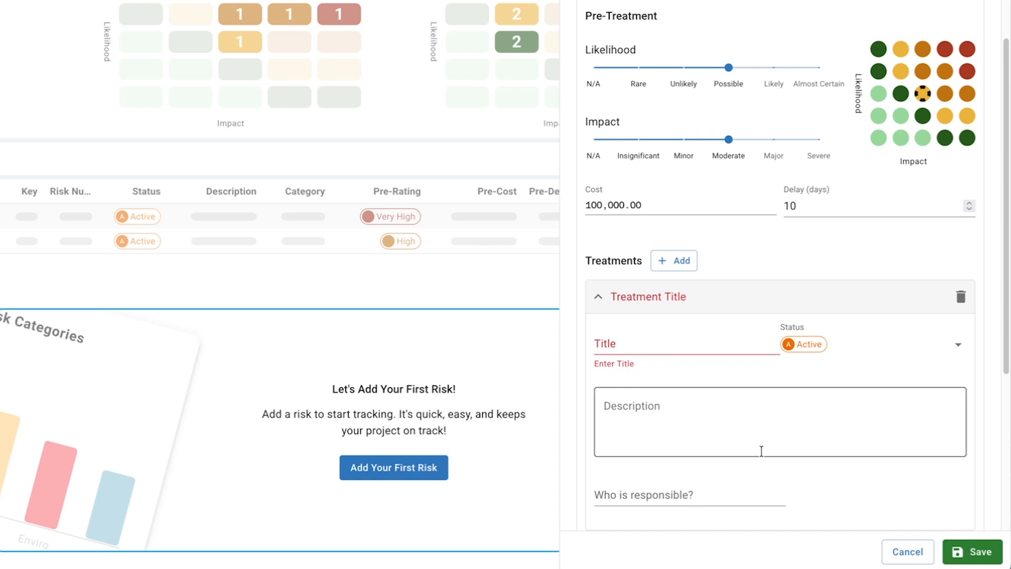
scroll(767, 448, down, 1)
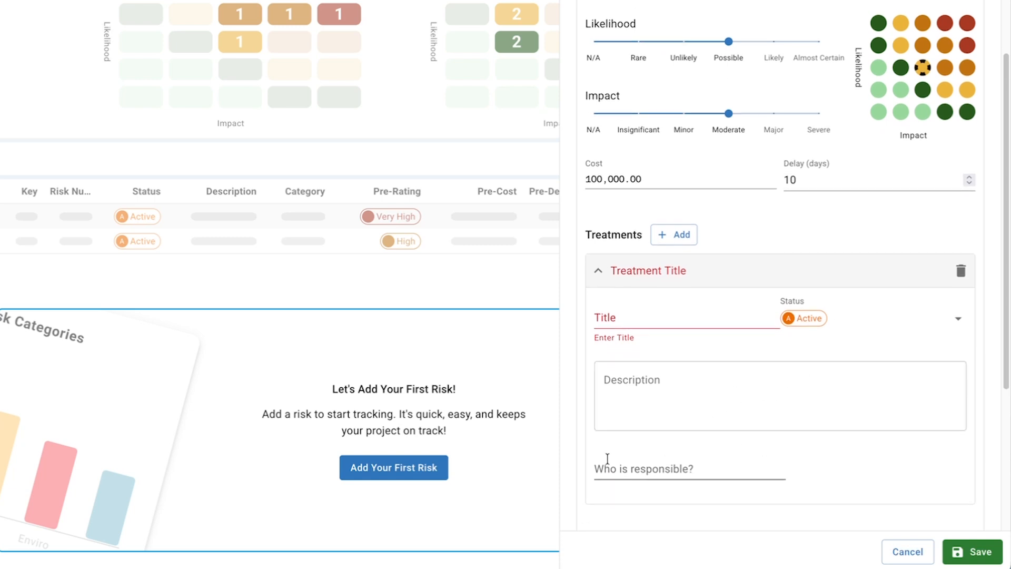
click(667, 474)
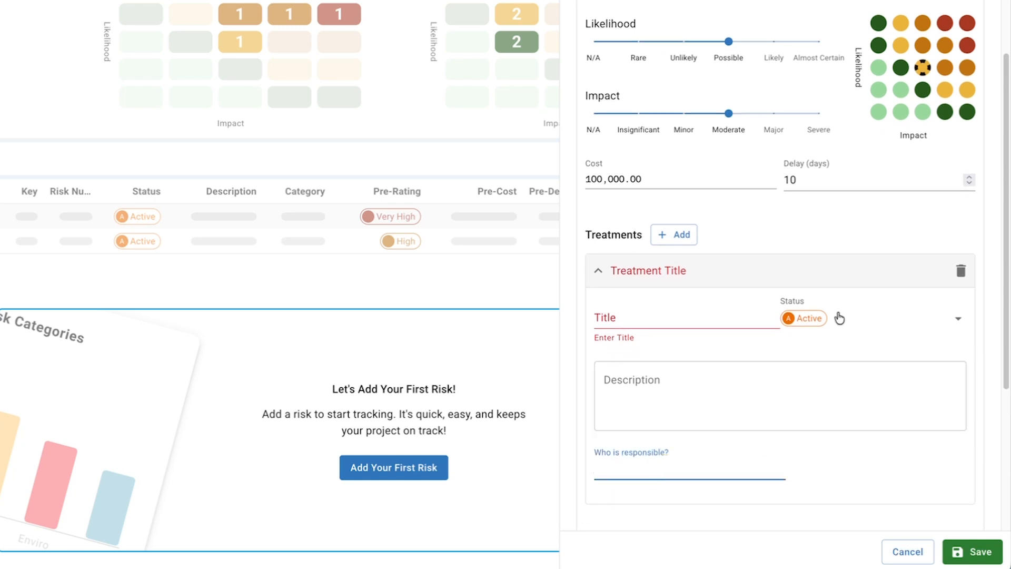
click(856, 318)
click(871, 314)
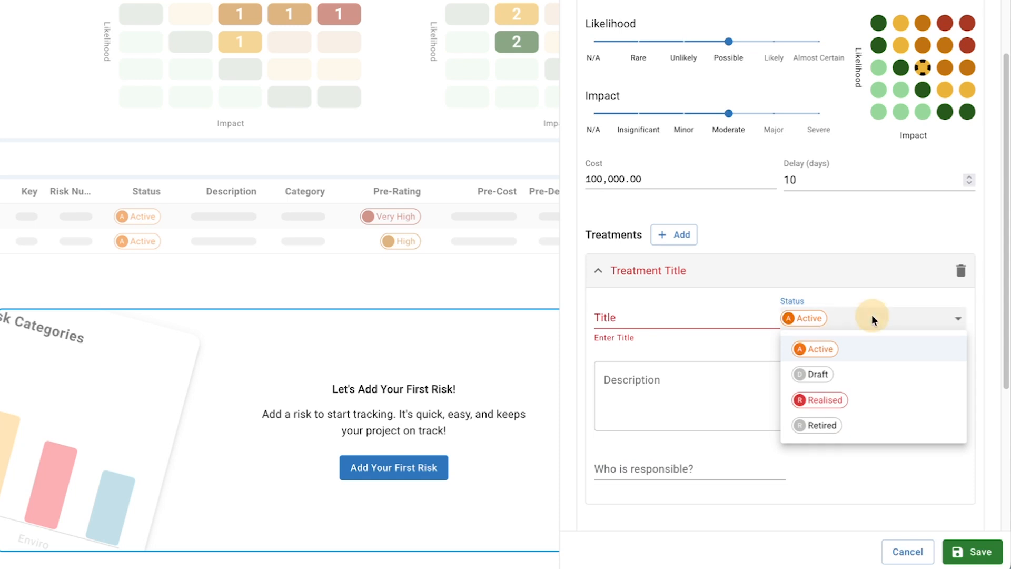
click(961, 270)
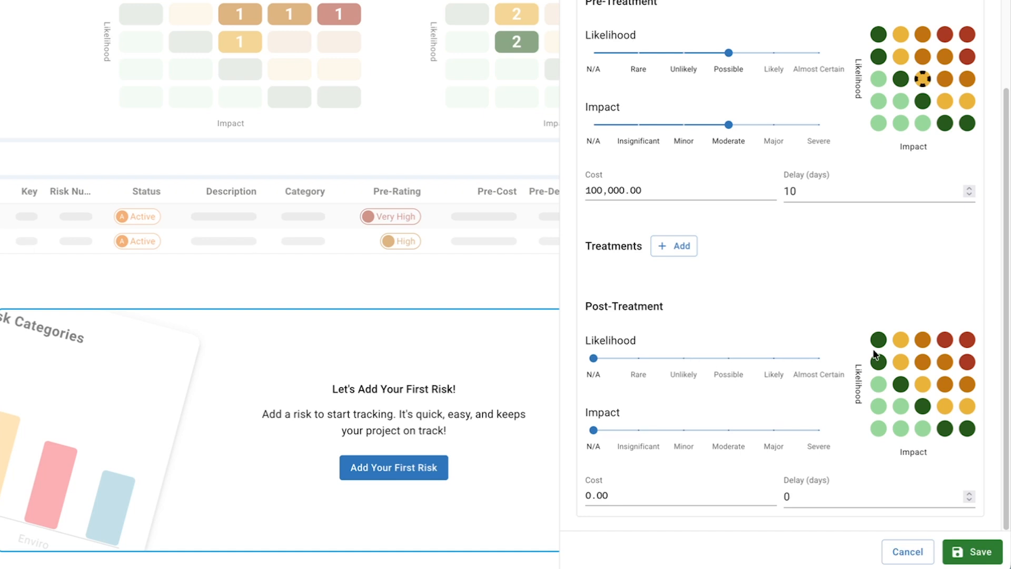
- Rate the Delays impact post-treatment as Unlikely and Minor, with a cost of 50,000 and a delay of 5 days
click(903, 409)
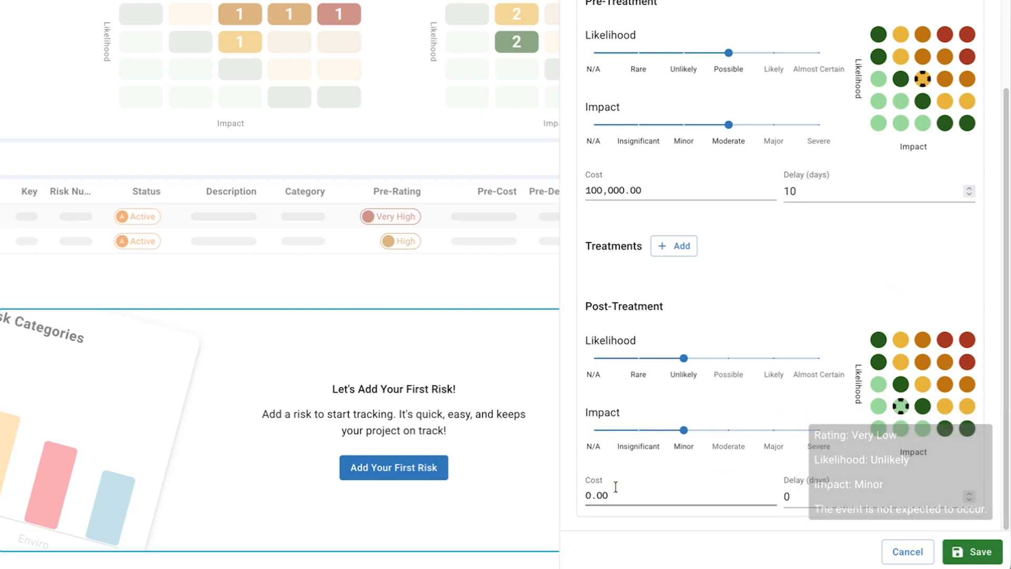
click(617, 496)
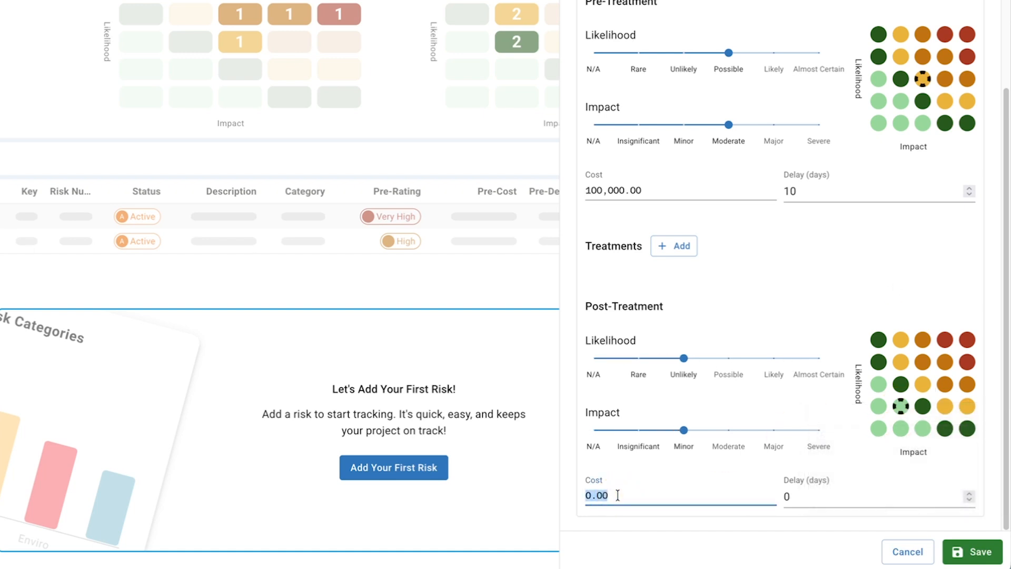
text(50000)
click(814, 491)
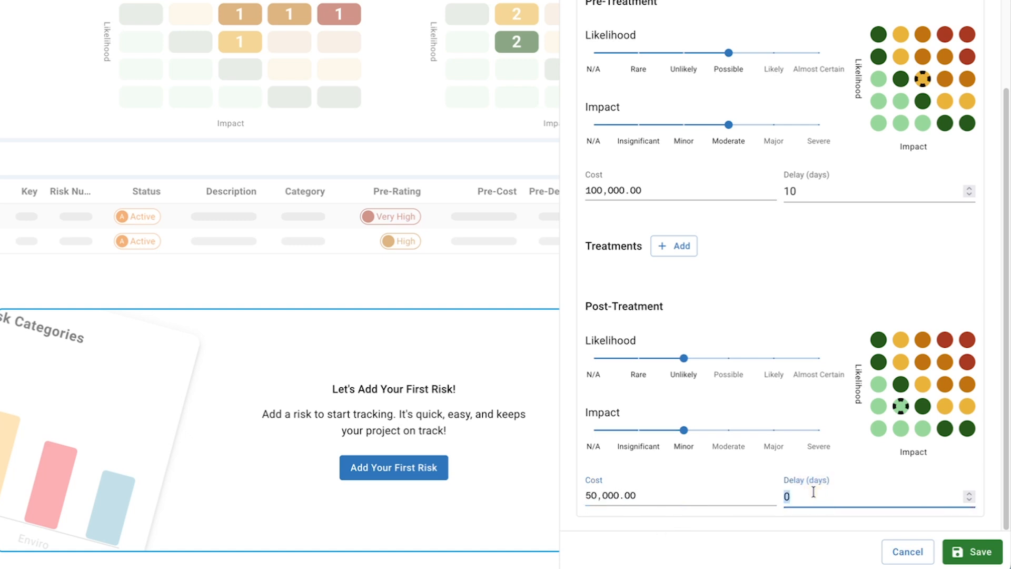
text(5)
click(817, 254)
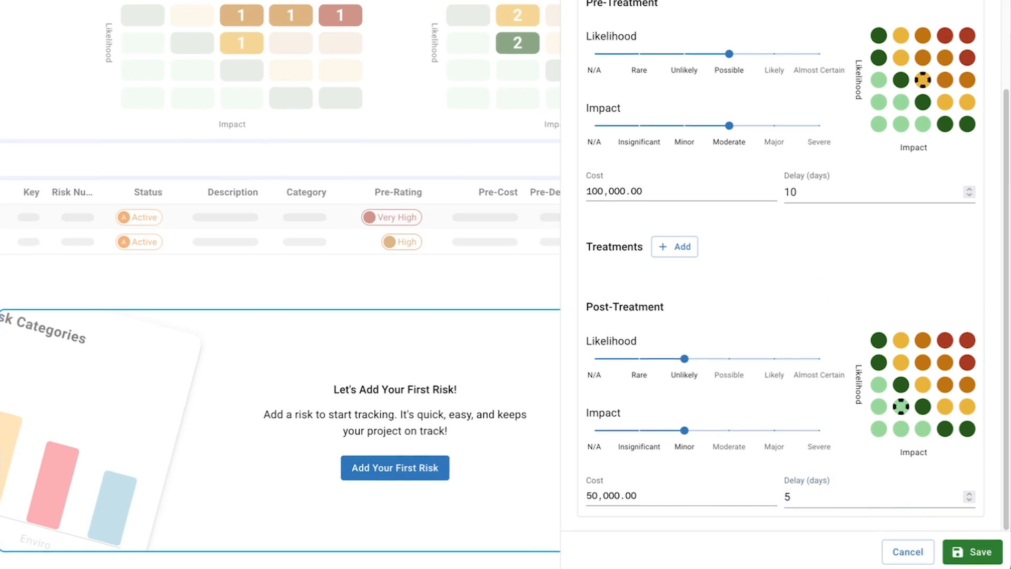
- Enable the Cost Module for the Latent Conditions risk and set its factor to 25%
click(698, 42)
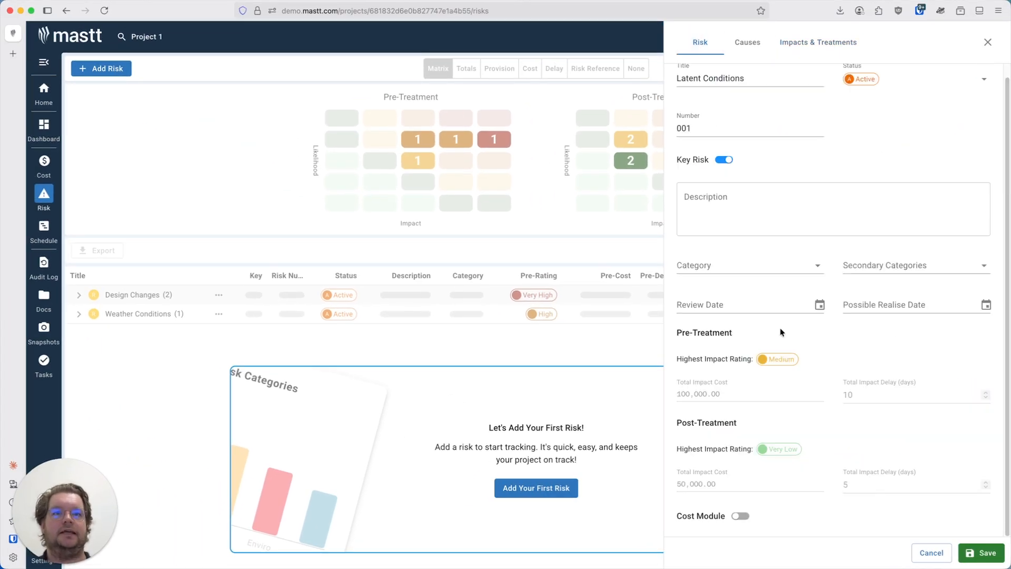
click(740, 517)
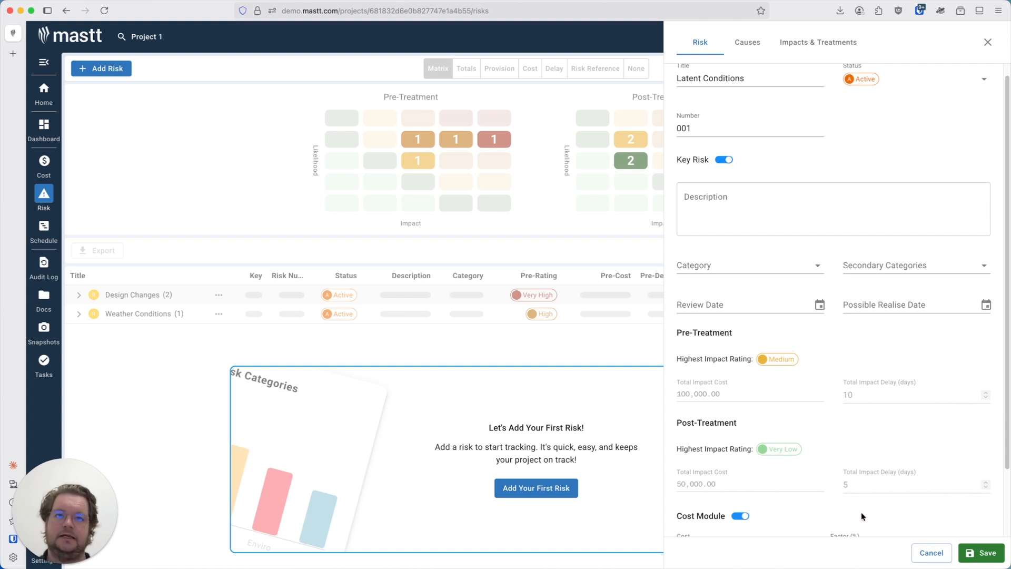
scroll(861, 512, down, 2)
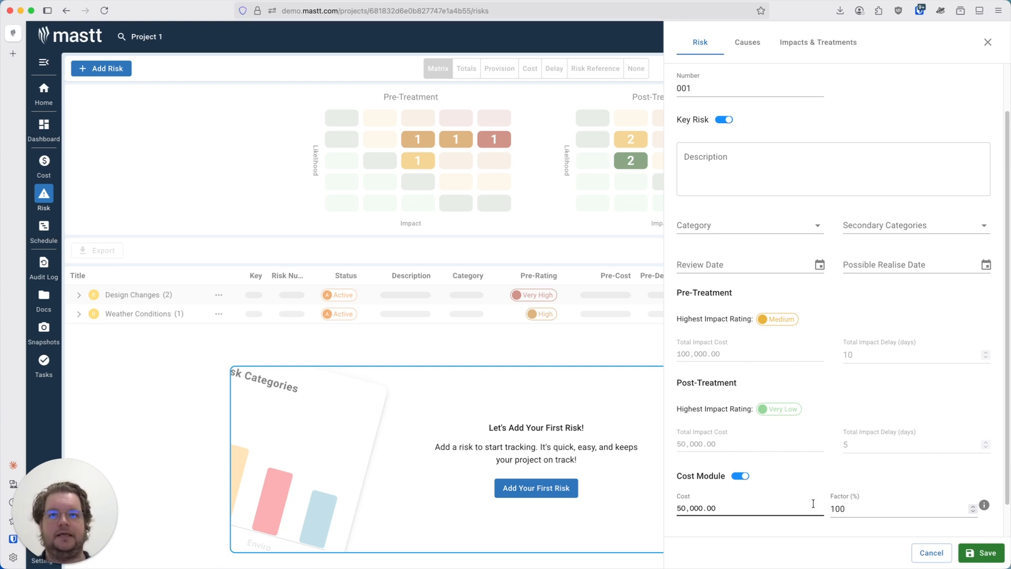
scroll(843, 506, down, 2)
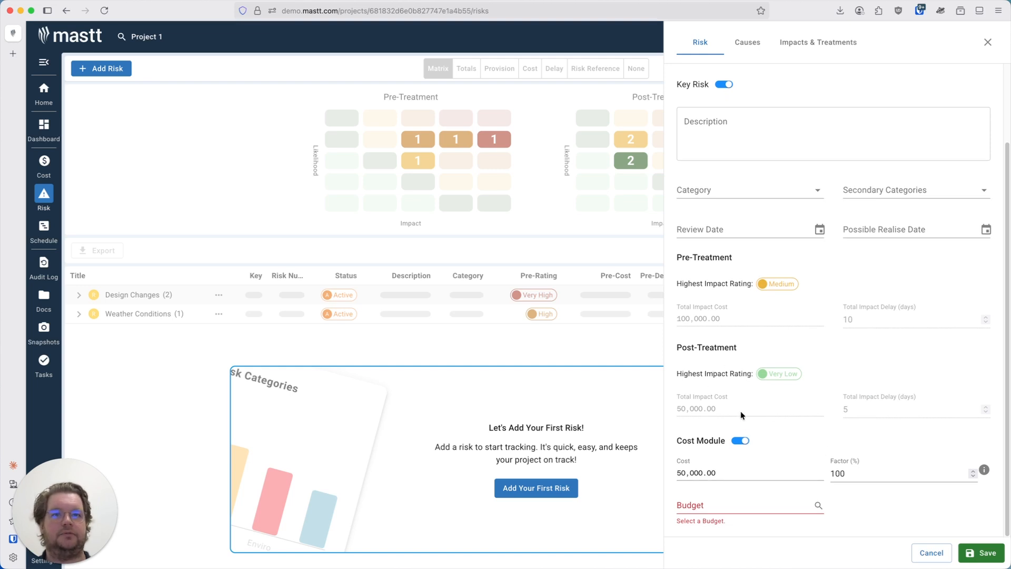
click(857, 474)
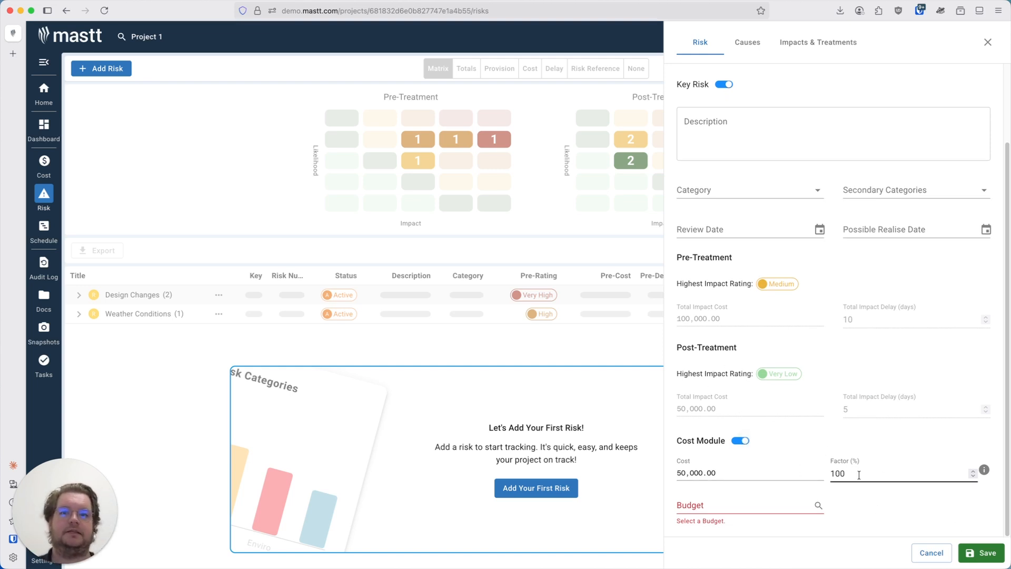
double_click(859, 475)
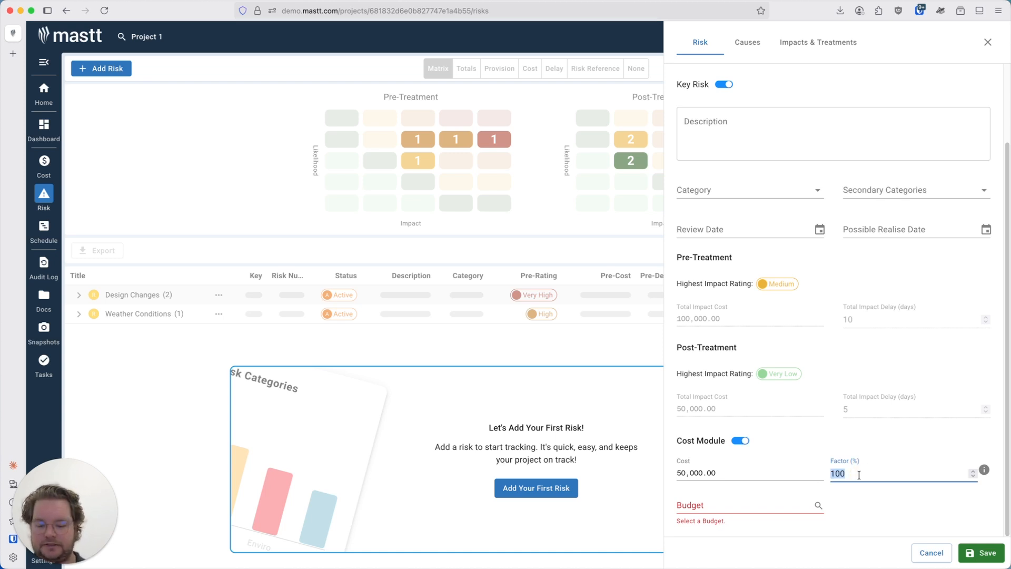
text(25)
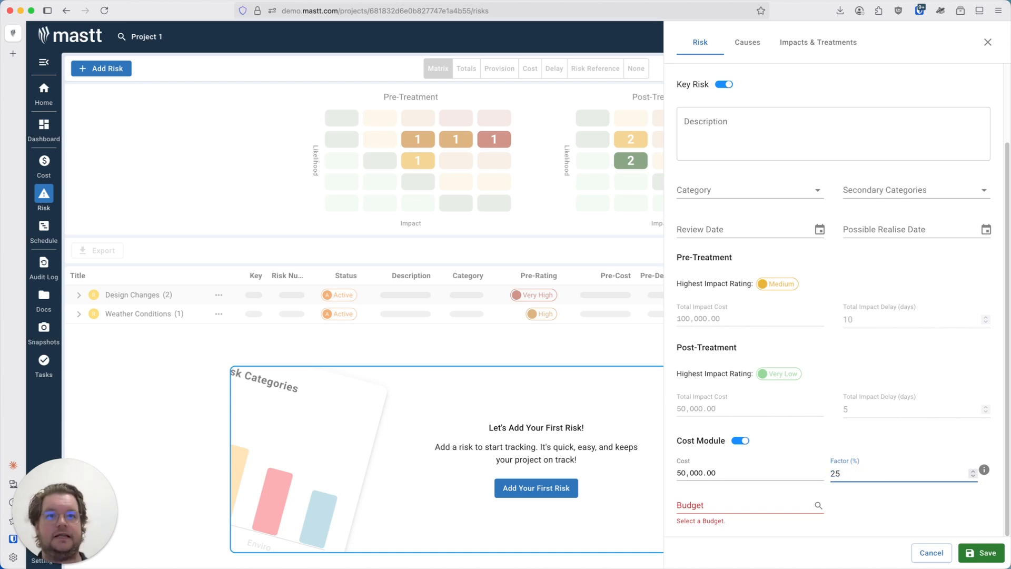
key(Tab)
click(832, 472)
text(1)
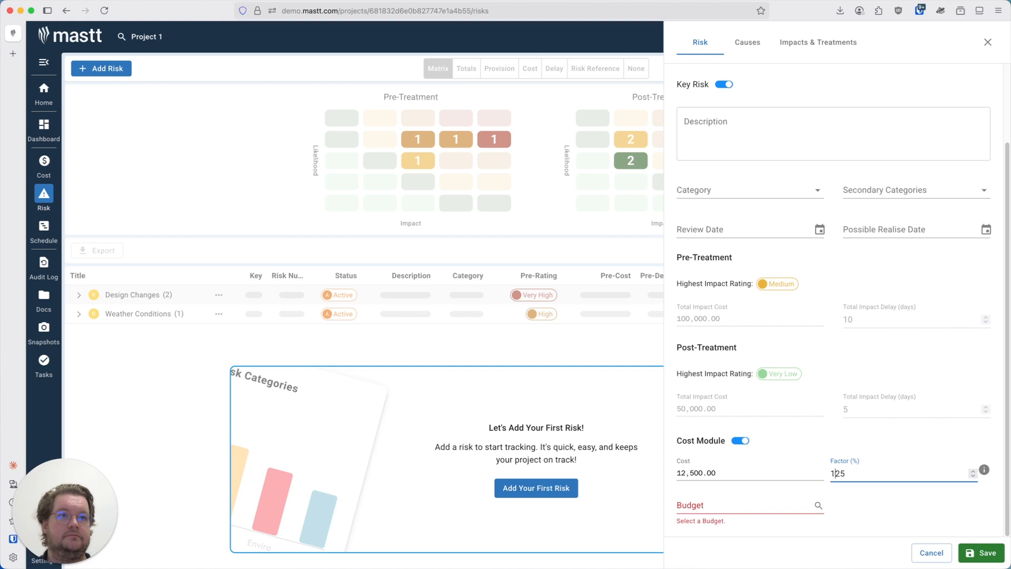
key(BackSpace)
- Assign the Risk Provision budget to the risk's cost, and save and close the risk
click(732, 506)
click(732, 507)
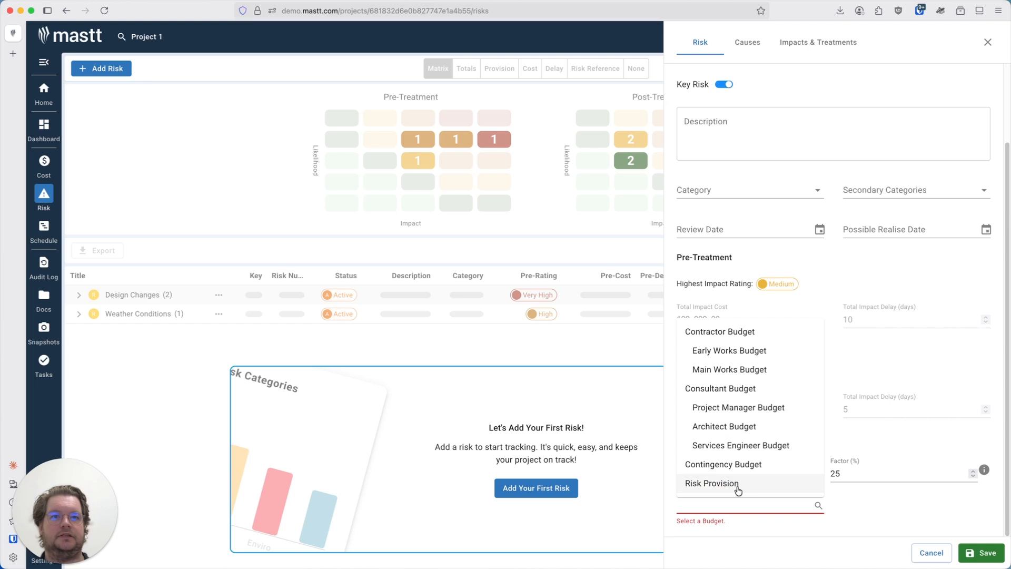
click(736, 490)
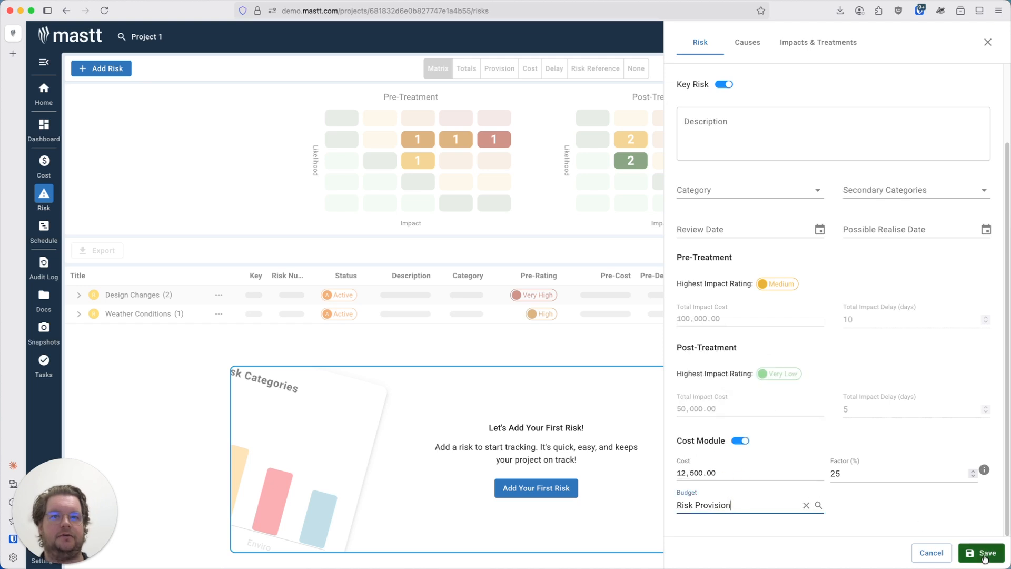
click(983, 554)
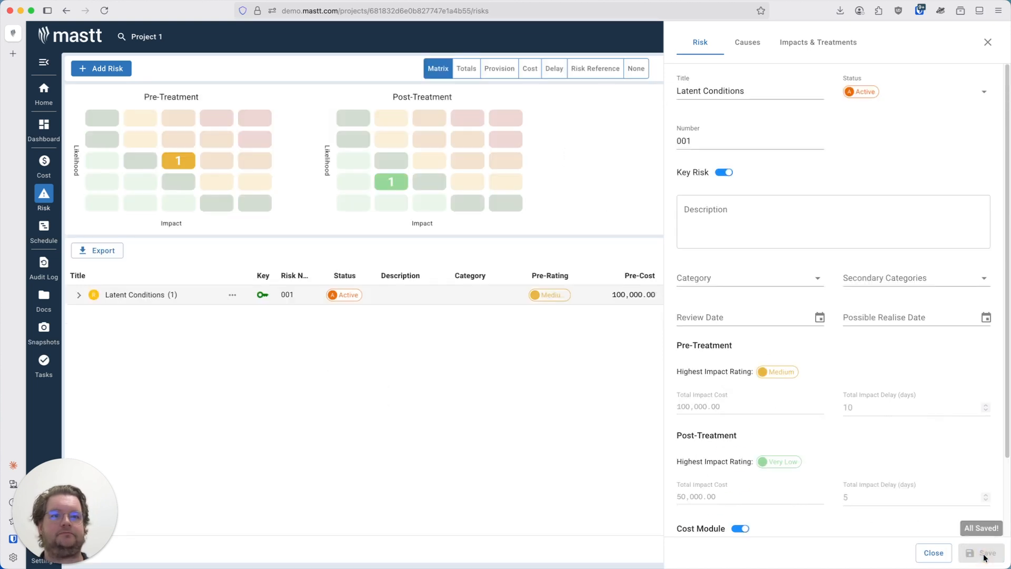
click(988, 43)
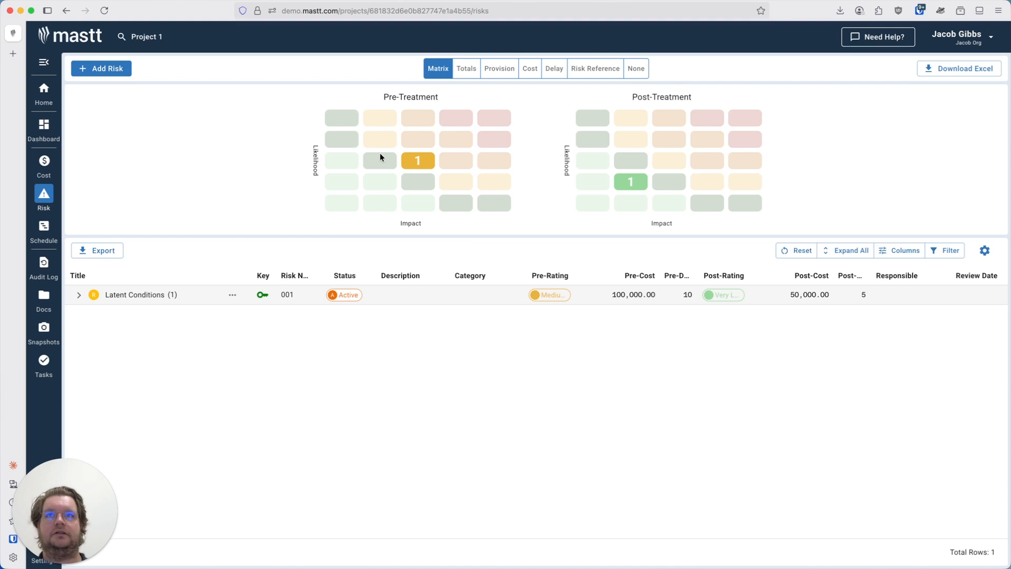
- Examine the post-treatment matrix entry and the Totals, Provision, Cost, Delay and Risk Reference views of the risk register
mouse_move(640, 189)
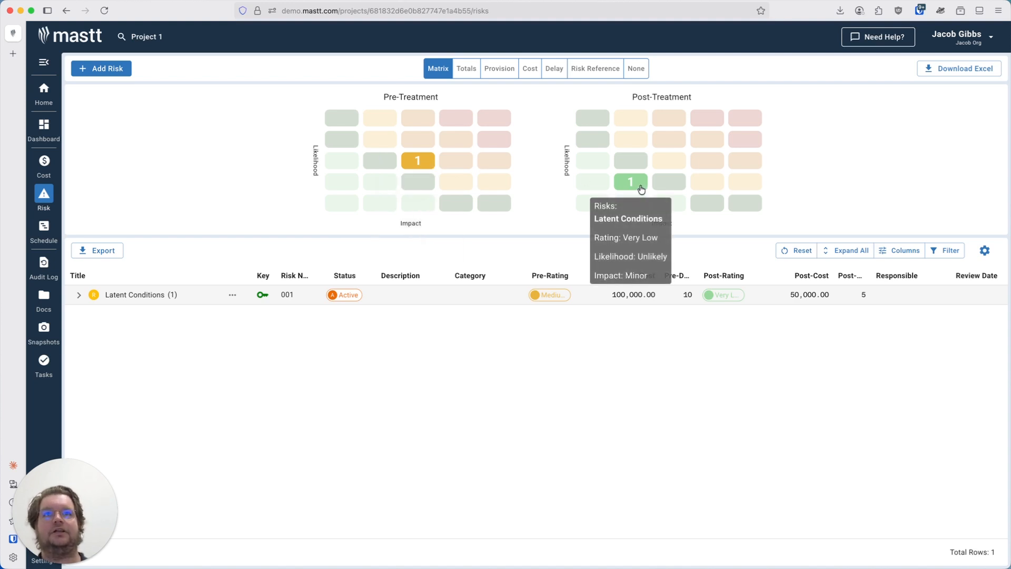
click(641, 189)
click(641, 184)
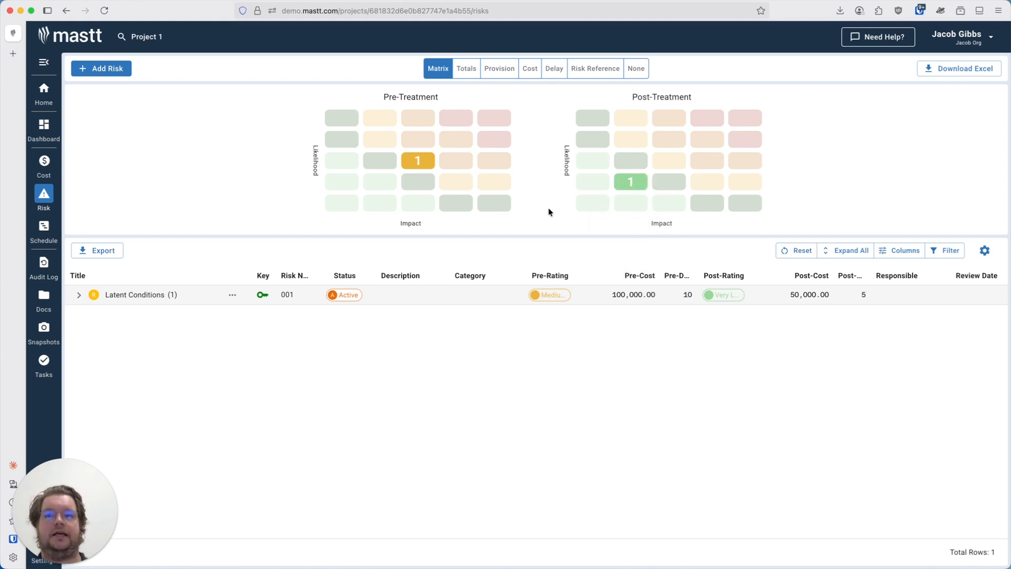
click(470, 74)
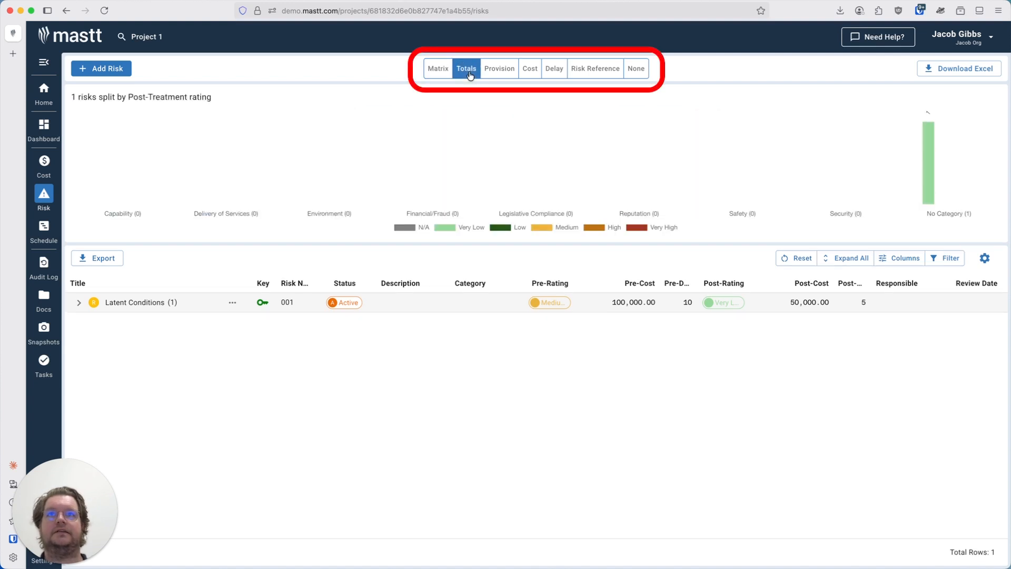
click(509, 75)
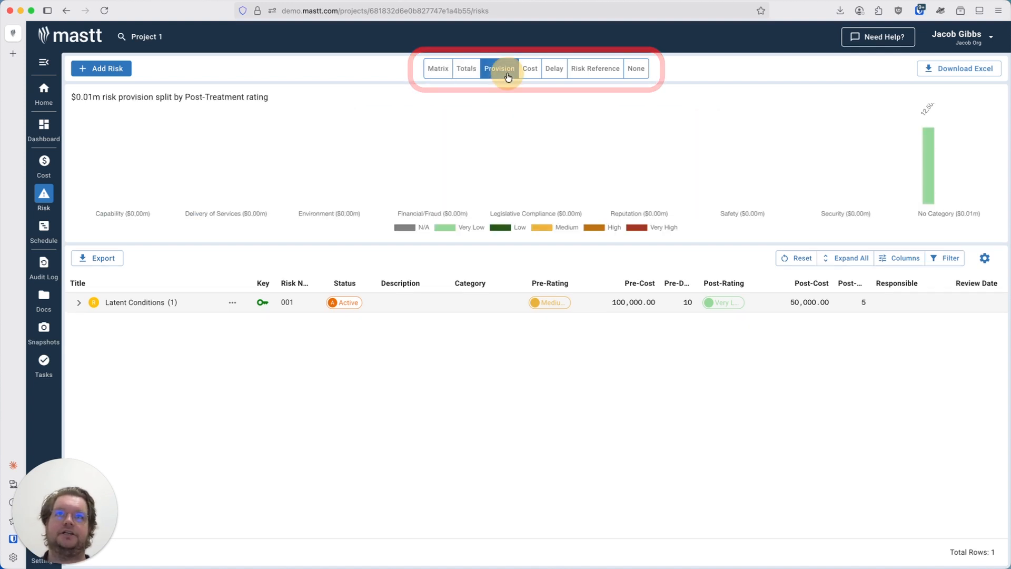
click(533, 70)
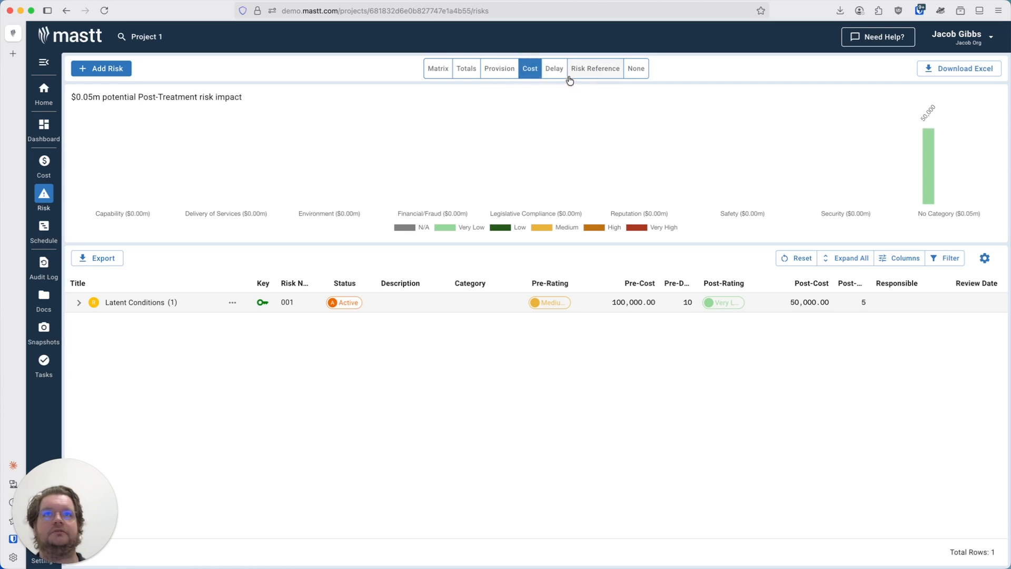
click(548, 73)
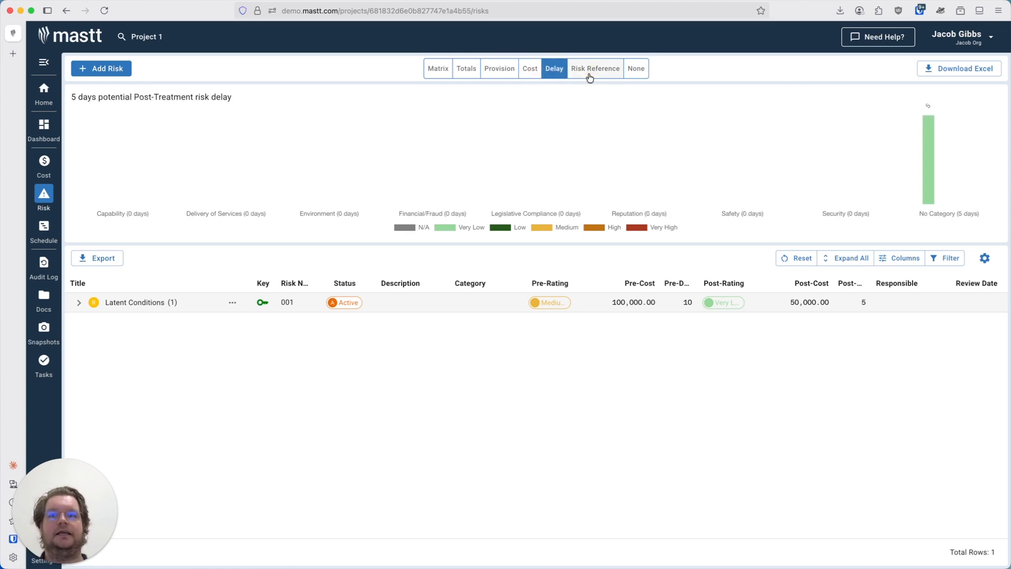
click(590, 76)
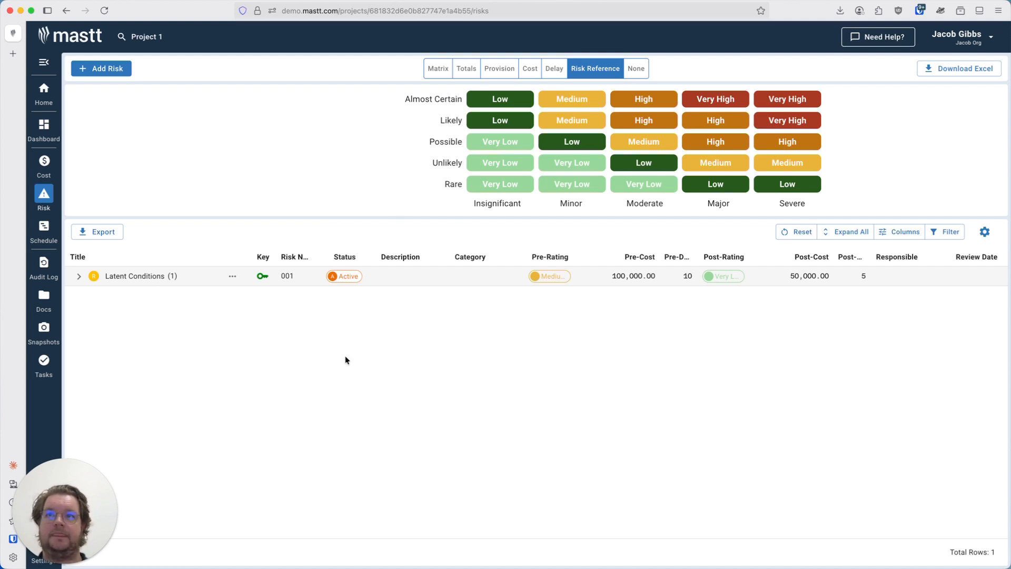
- Filter the risk register to rows where Key is true, and remove the filter again
click(954, 238)
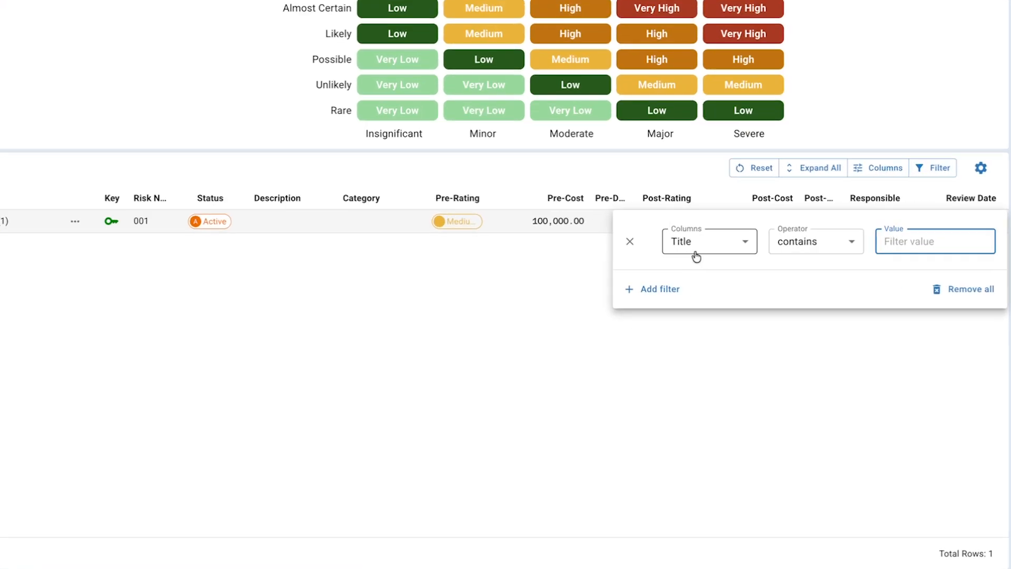
click(738, 292)
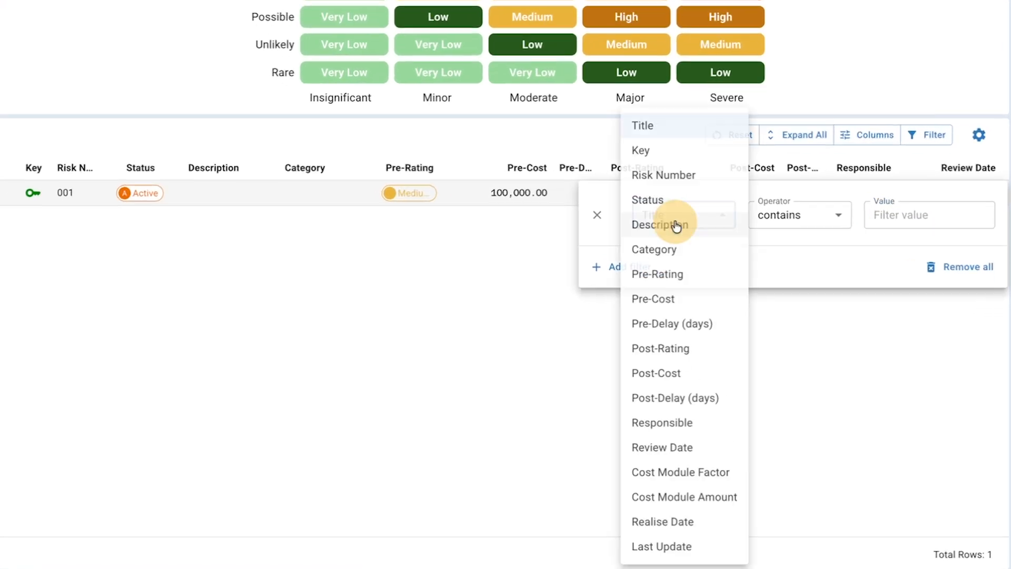
click(672, 153)
click(831, 220)
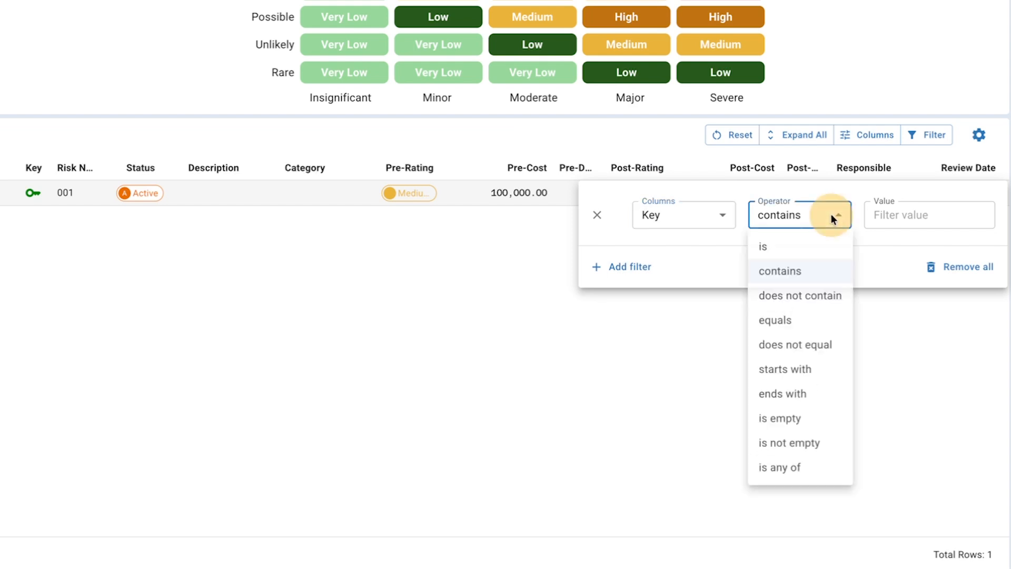
click(822, 247)
click(931, 216)
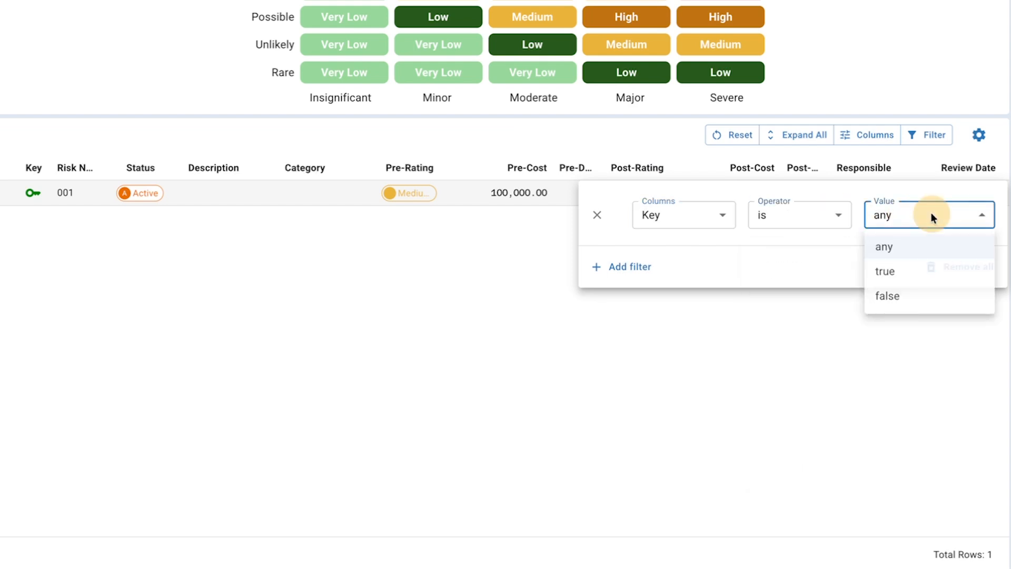
click(915, 272)
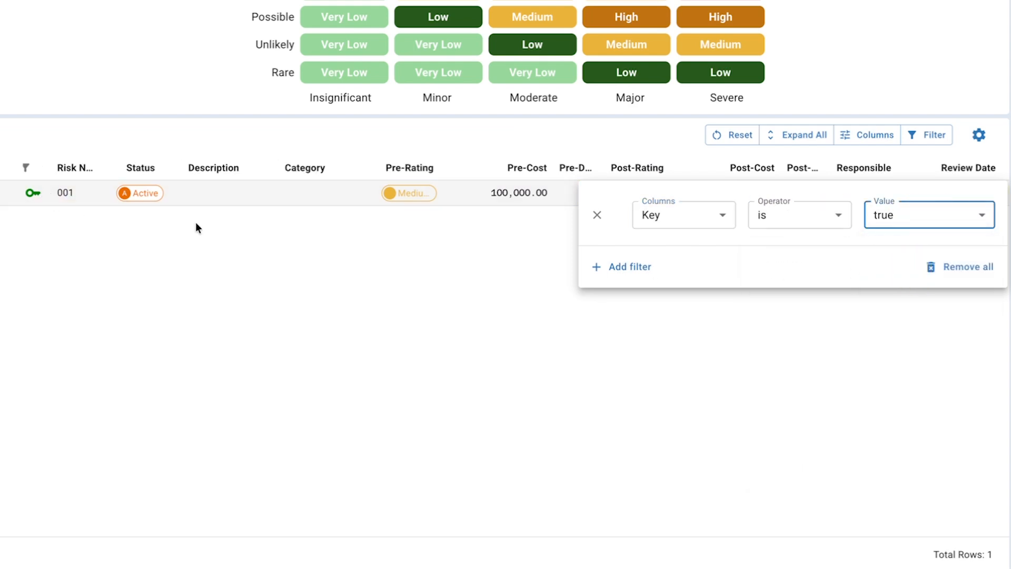
click(597, 215)
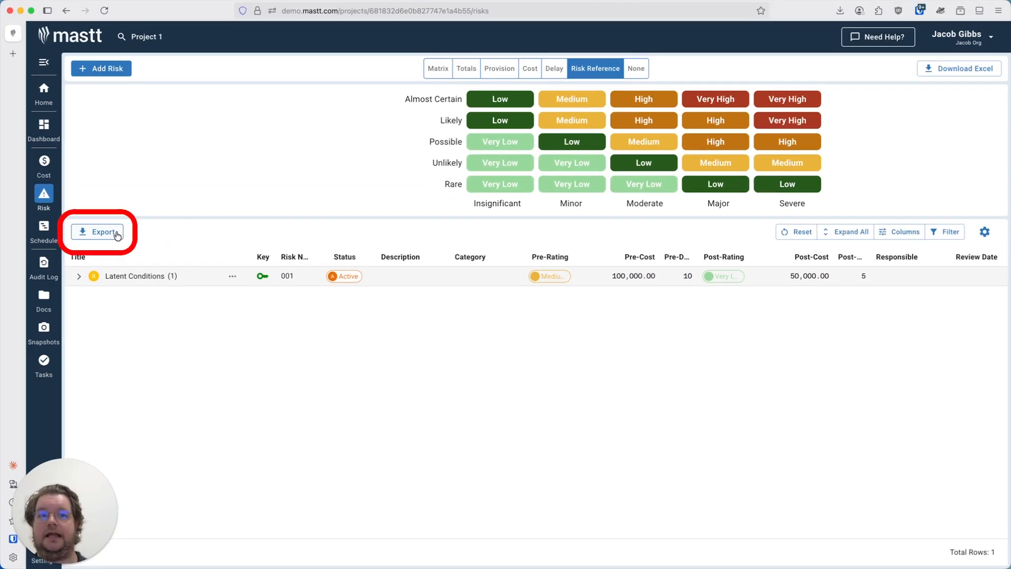
- Check the register's export options, and switch the table's Wrap Text setting on and off again
click(116, 234)
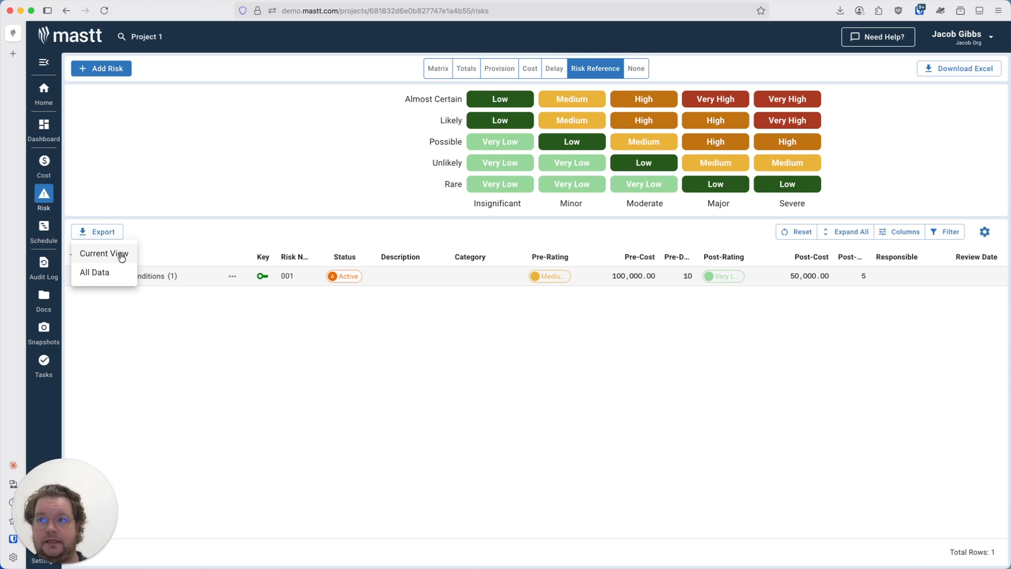
click(249, 243)
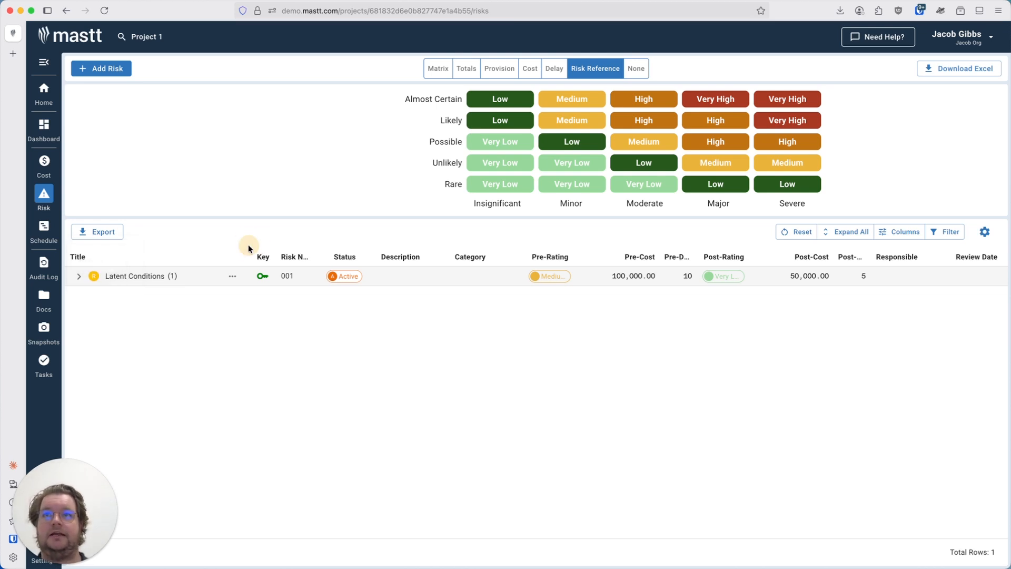
click(985, 233)
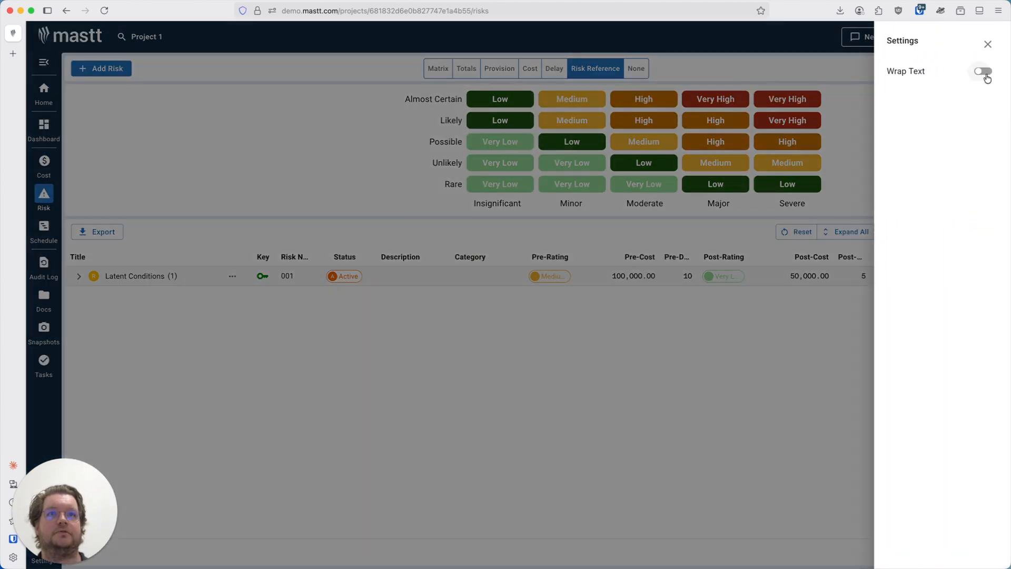
click(984, 72)
click(986, 73)
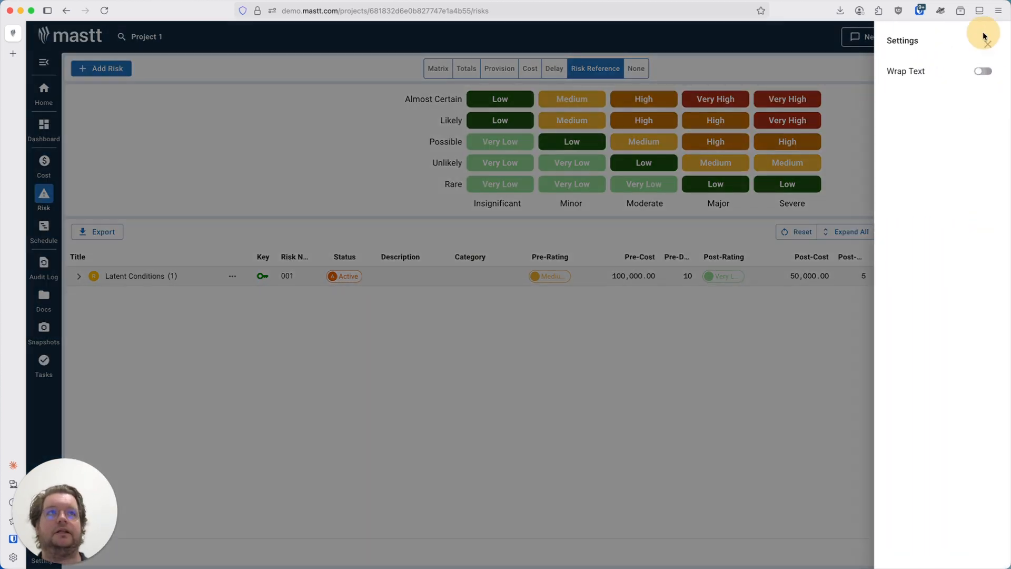
click(987, 46)
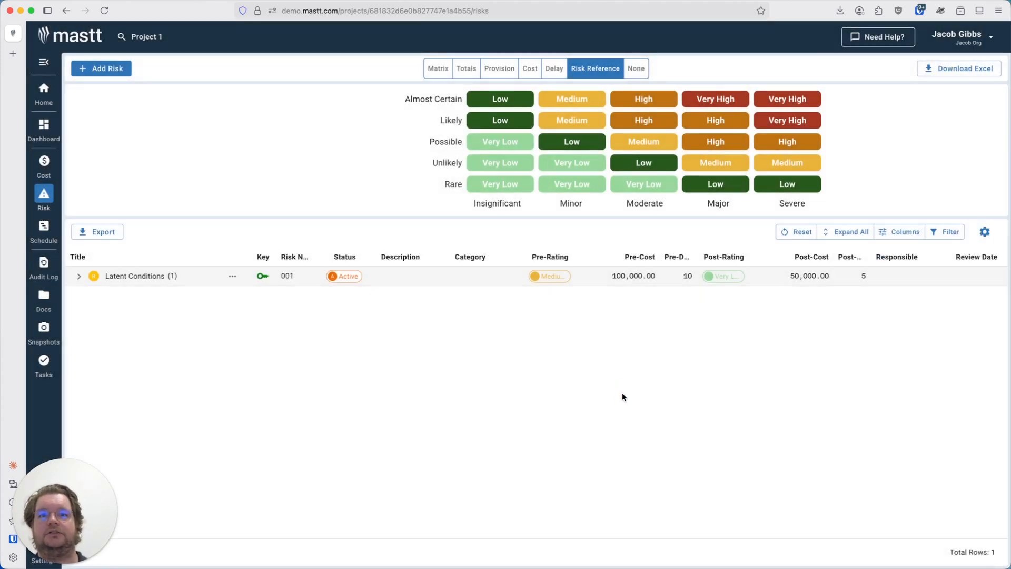